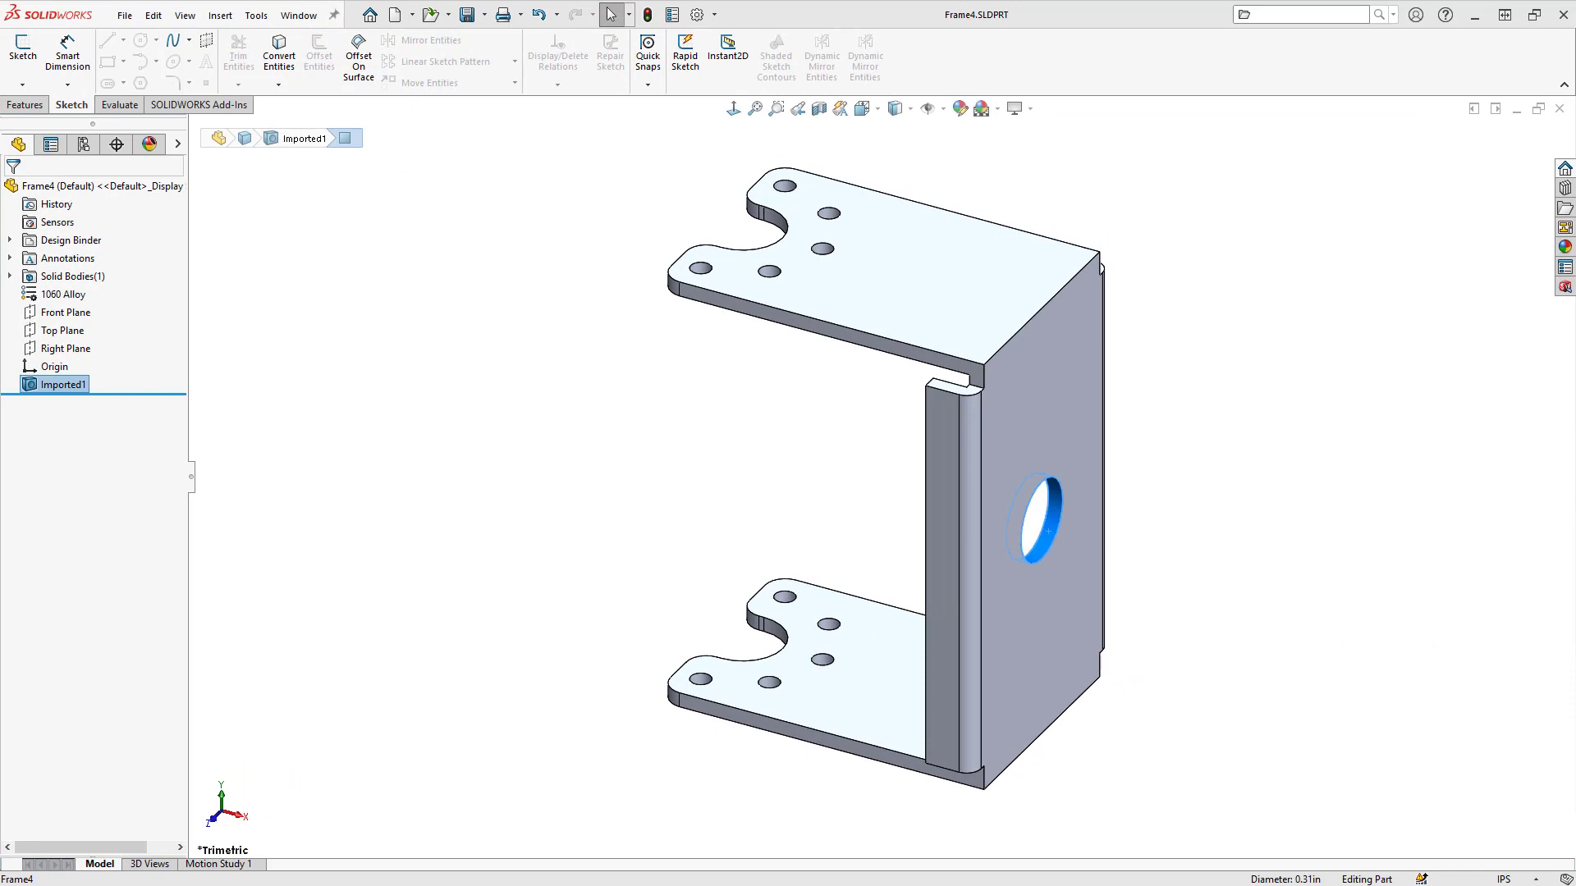
Step: Measure the normal distance between two bracket faces (1.02 in)
left_click(1095, 318)
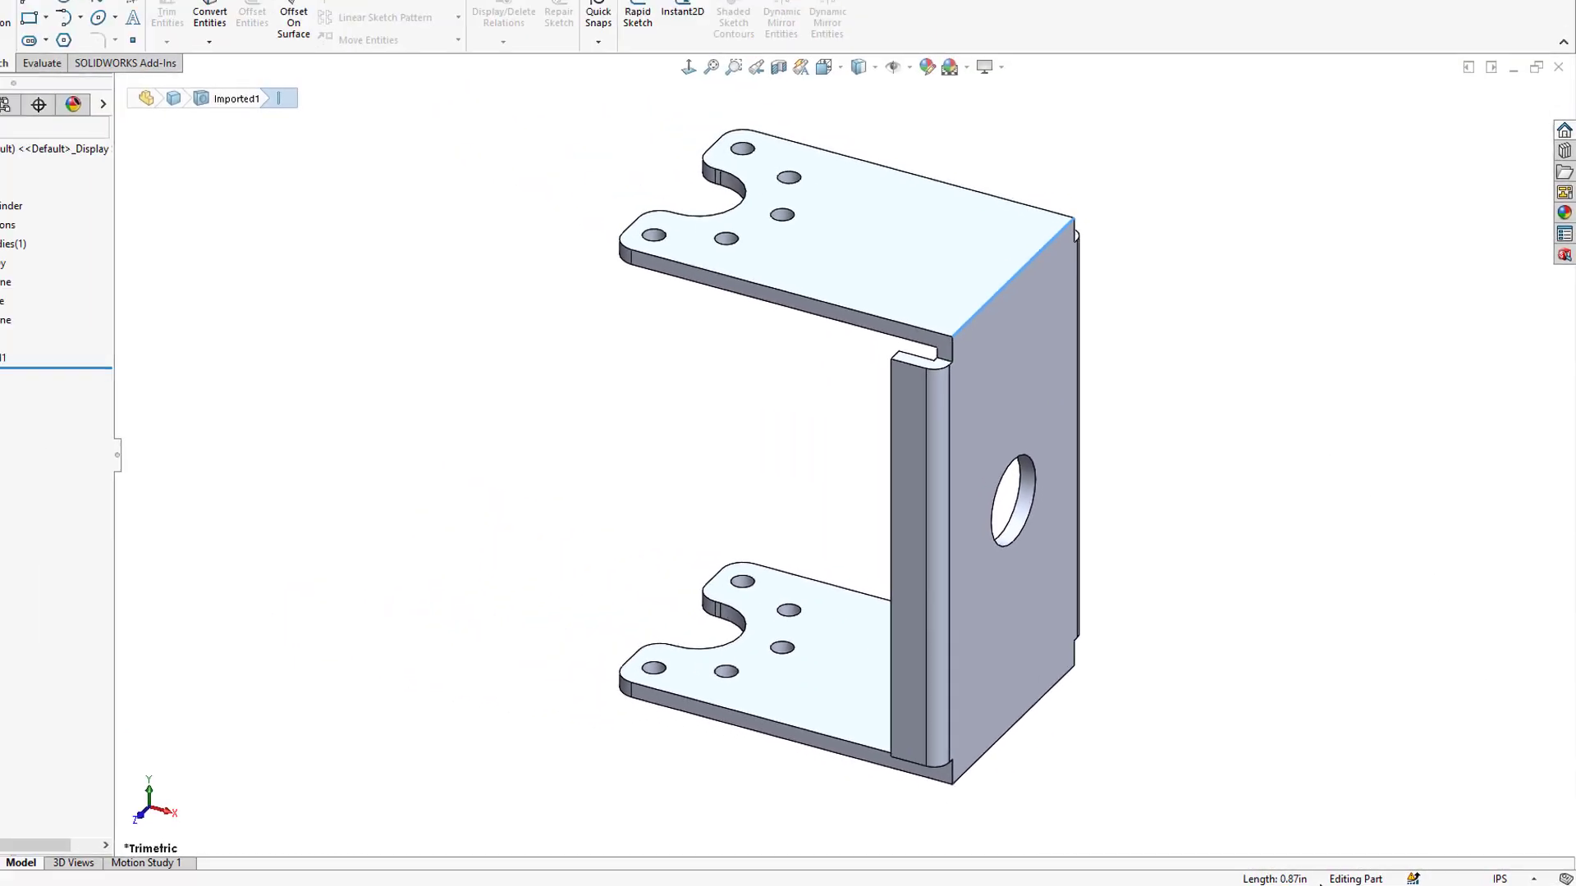
left_click(959, 555)
middle_click_drag(1207, 637, 957, 662)
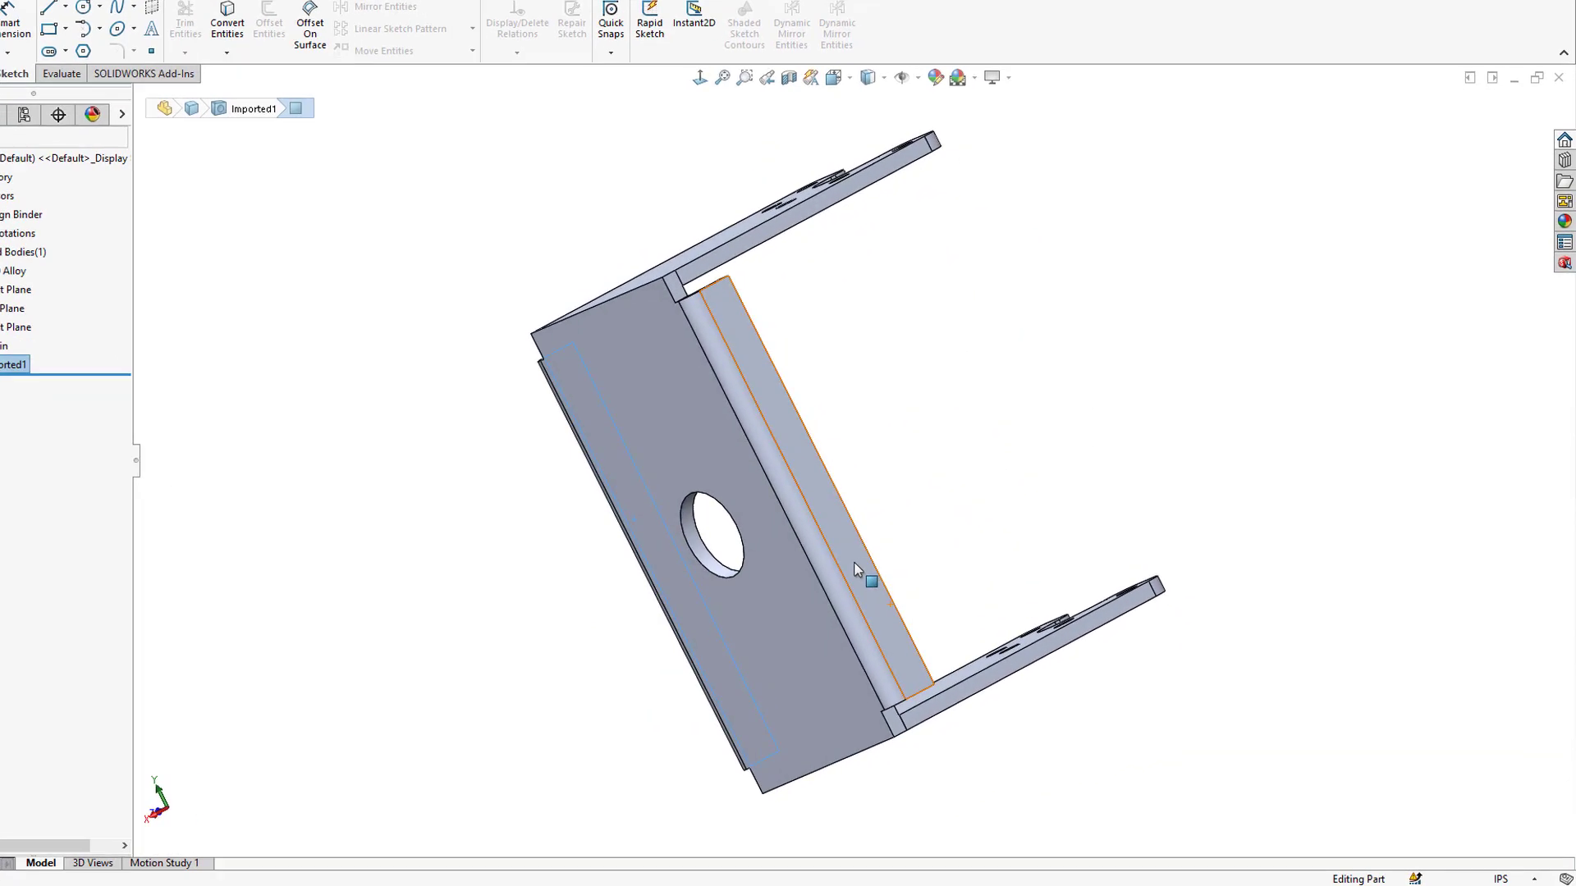
left_click(900, 571, "ctrl")
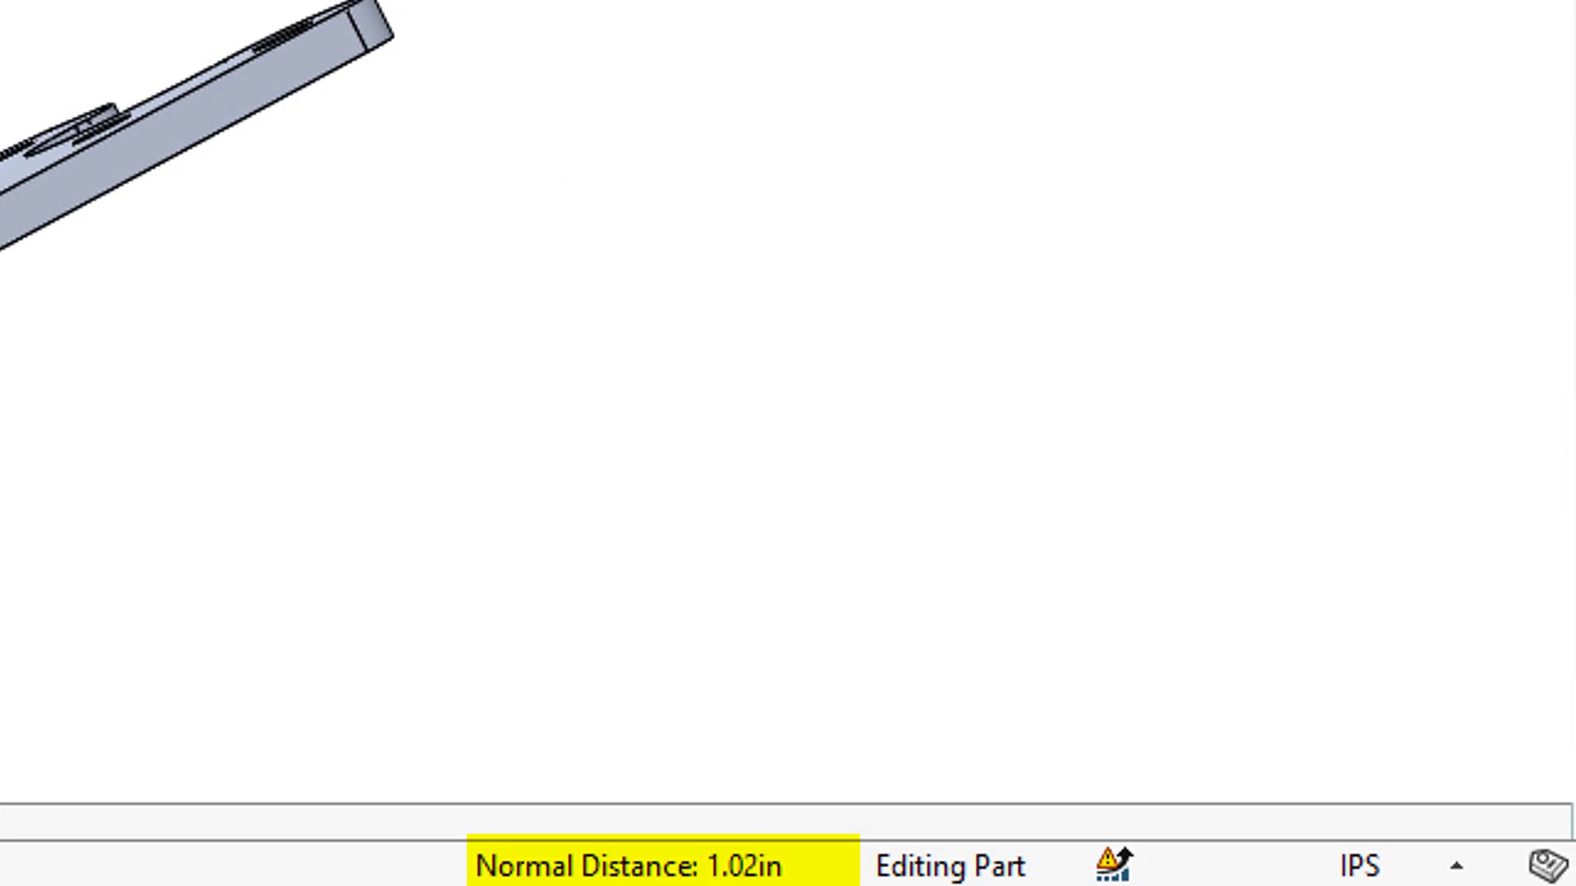
Step: Measure the axis spacing between two top-flange holes (0.63 in), then clear the selection
middle_click_drag(1027, 468, 1333, 297)
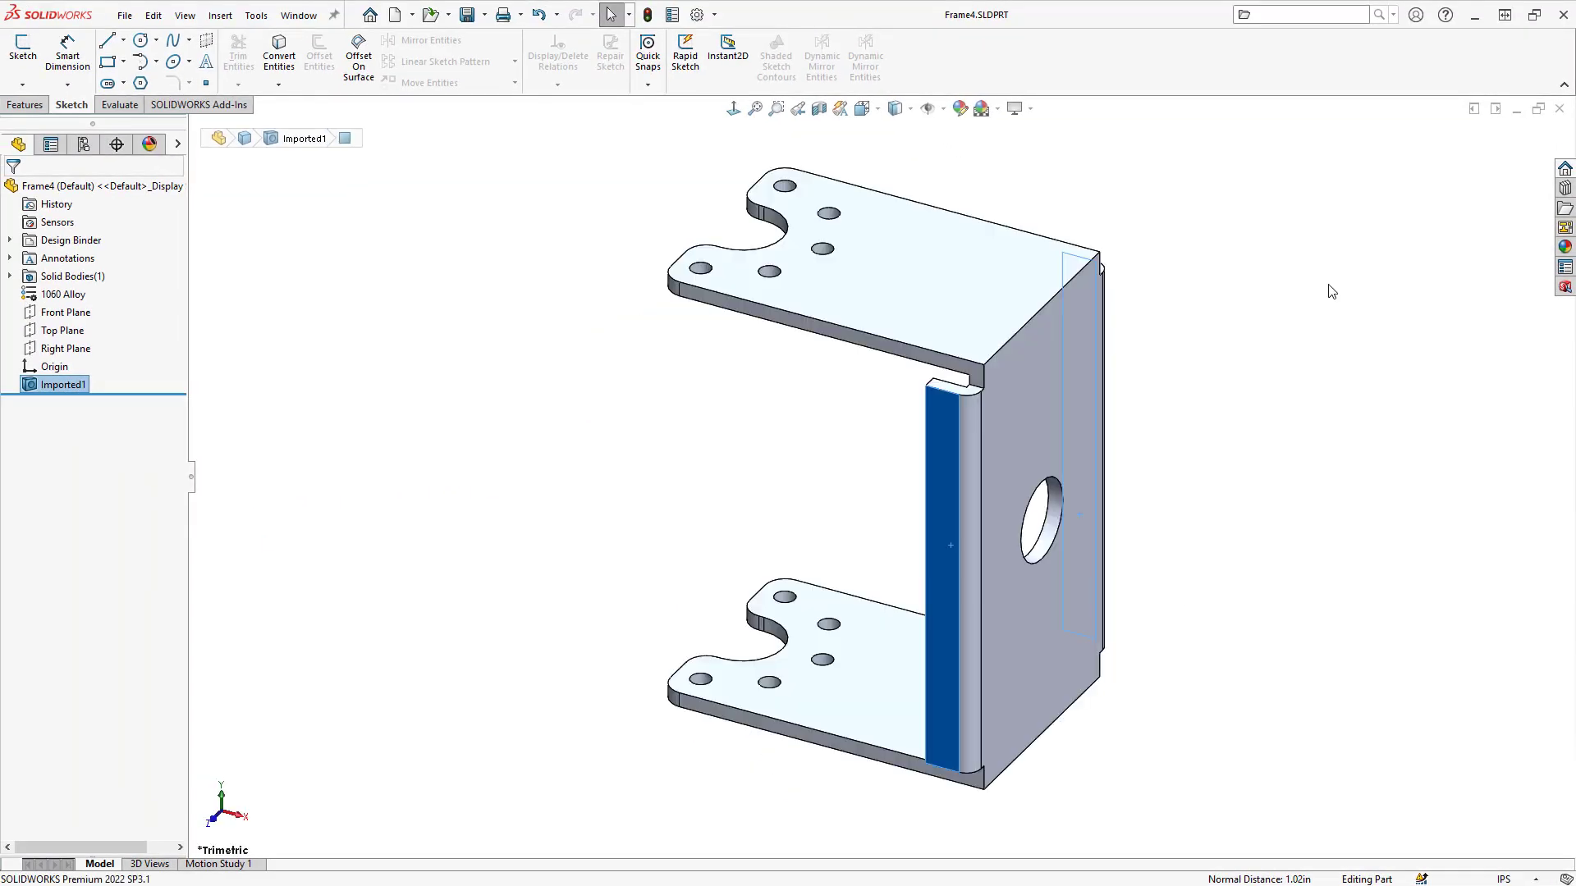
left_click(786, 190)
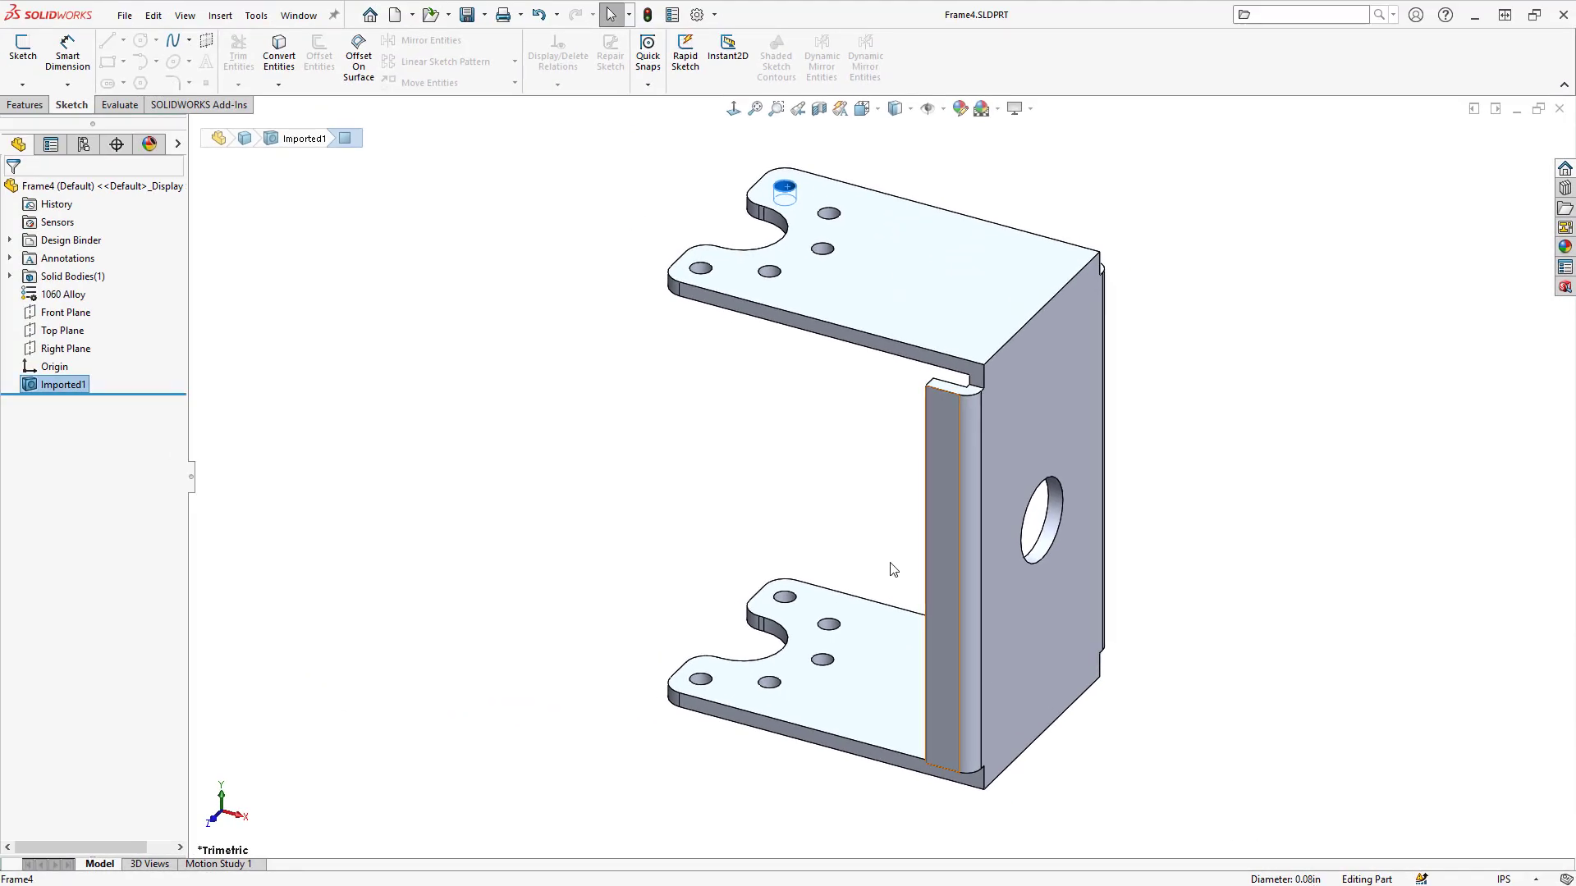
left_click(702, 269)
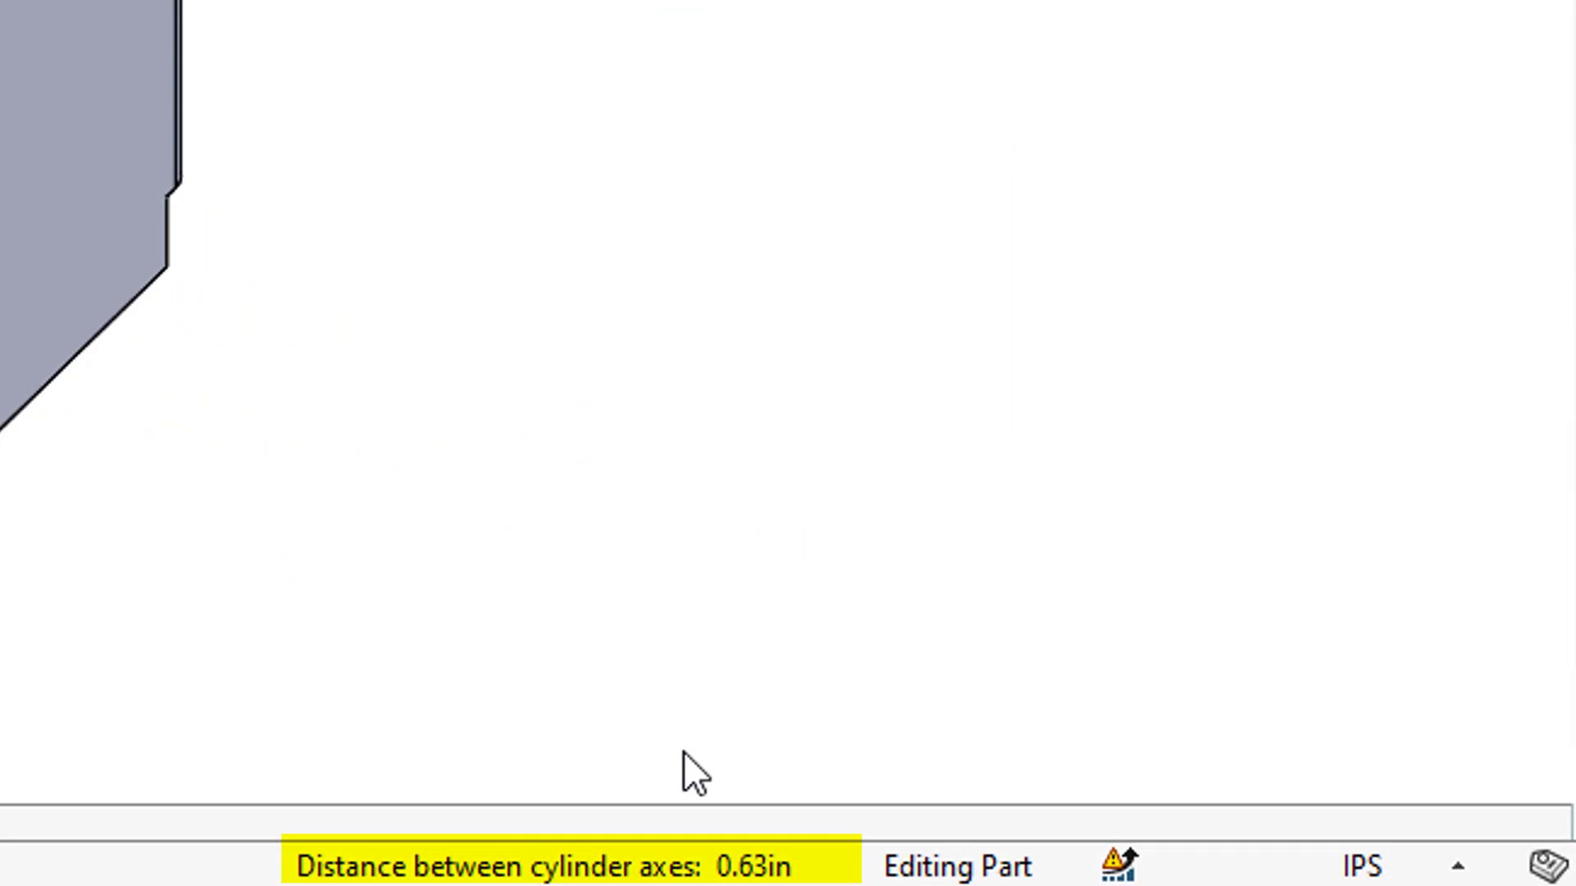
key("Escape")
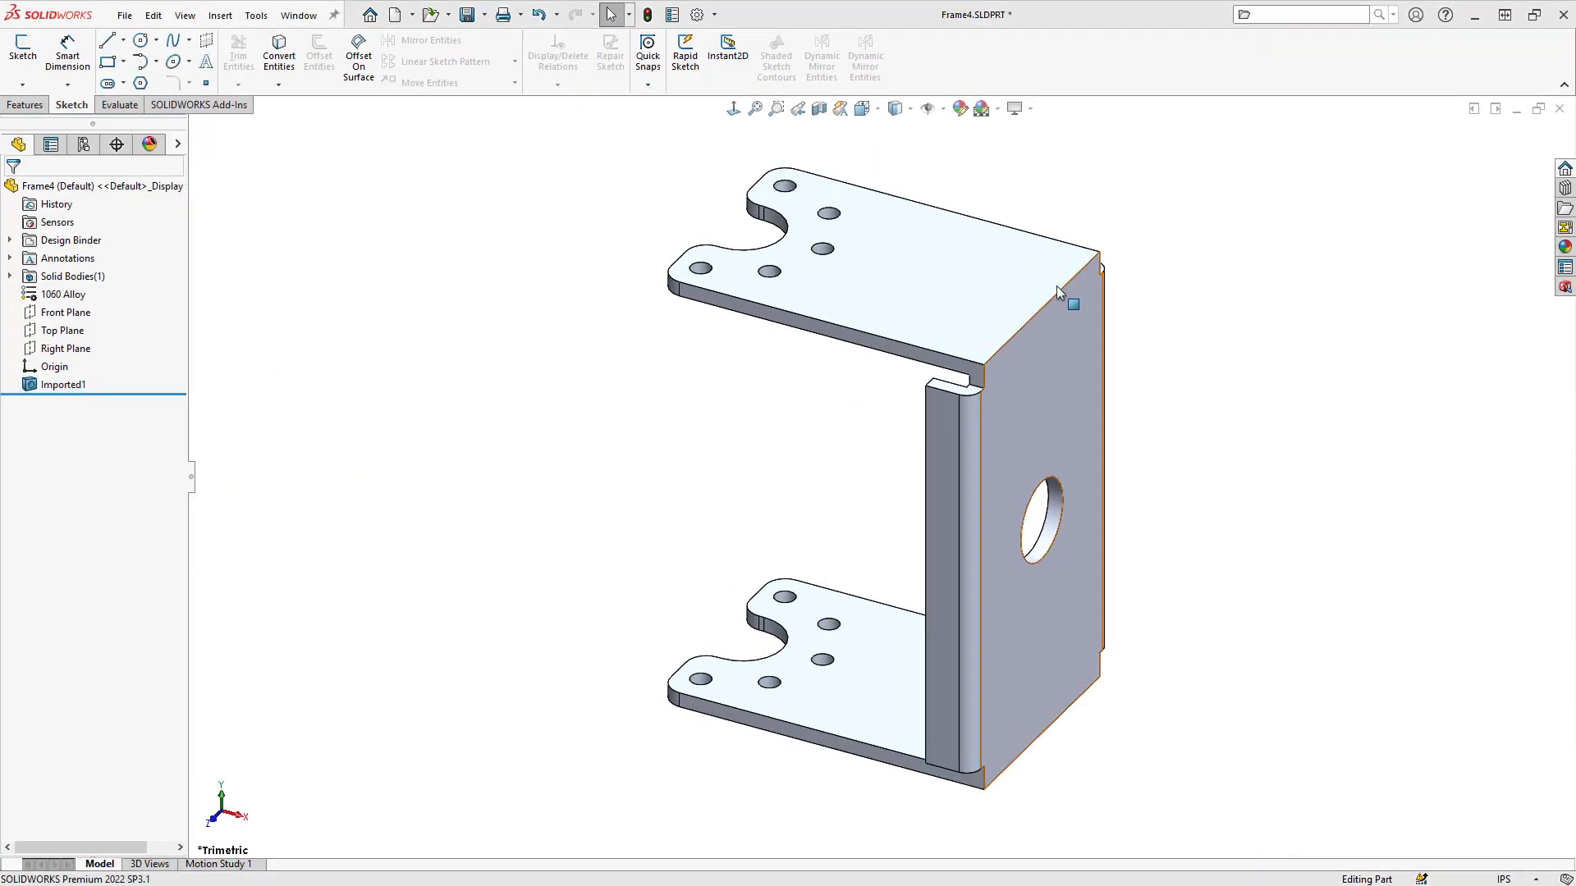
Step: Start a sketch on the top flange face, viewed normal to it
left_click(1045, 283)
left_click(1114, 227)
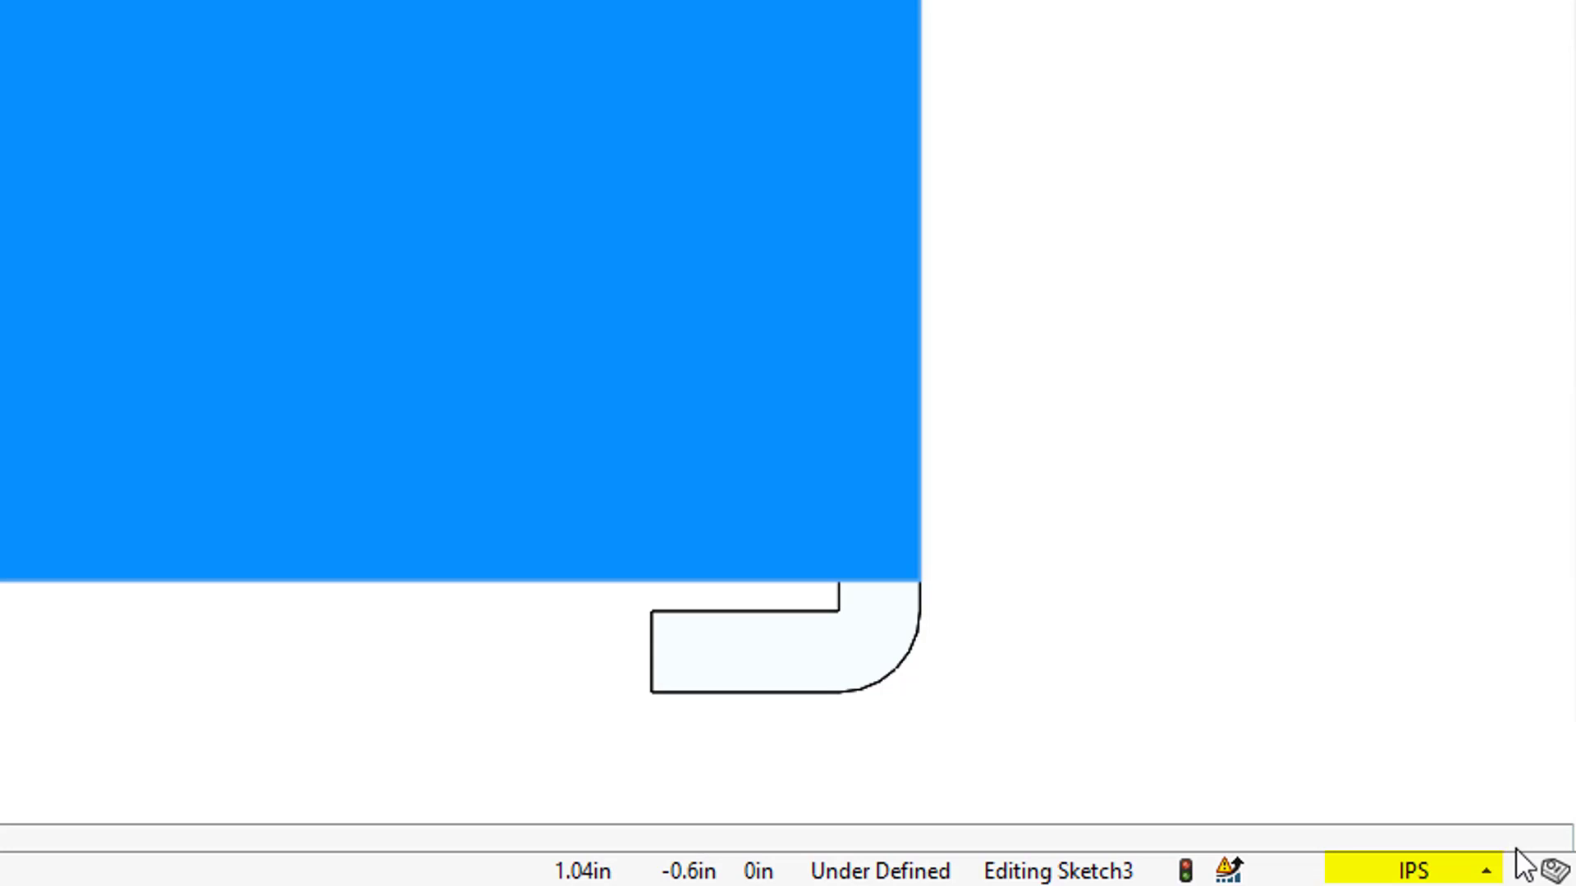
Step: Change the document units from IPS to MMGS and show the part in trimetric view
left_click(1486, 871)
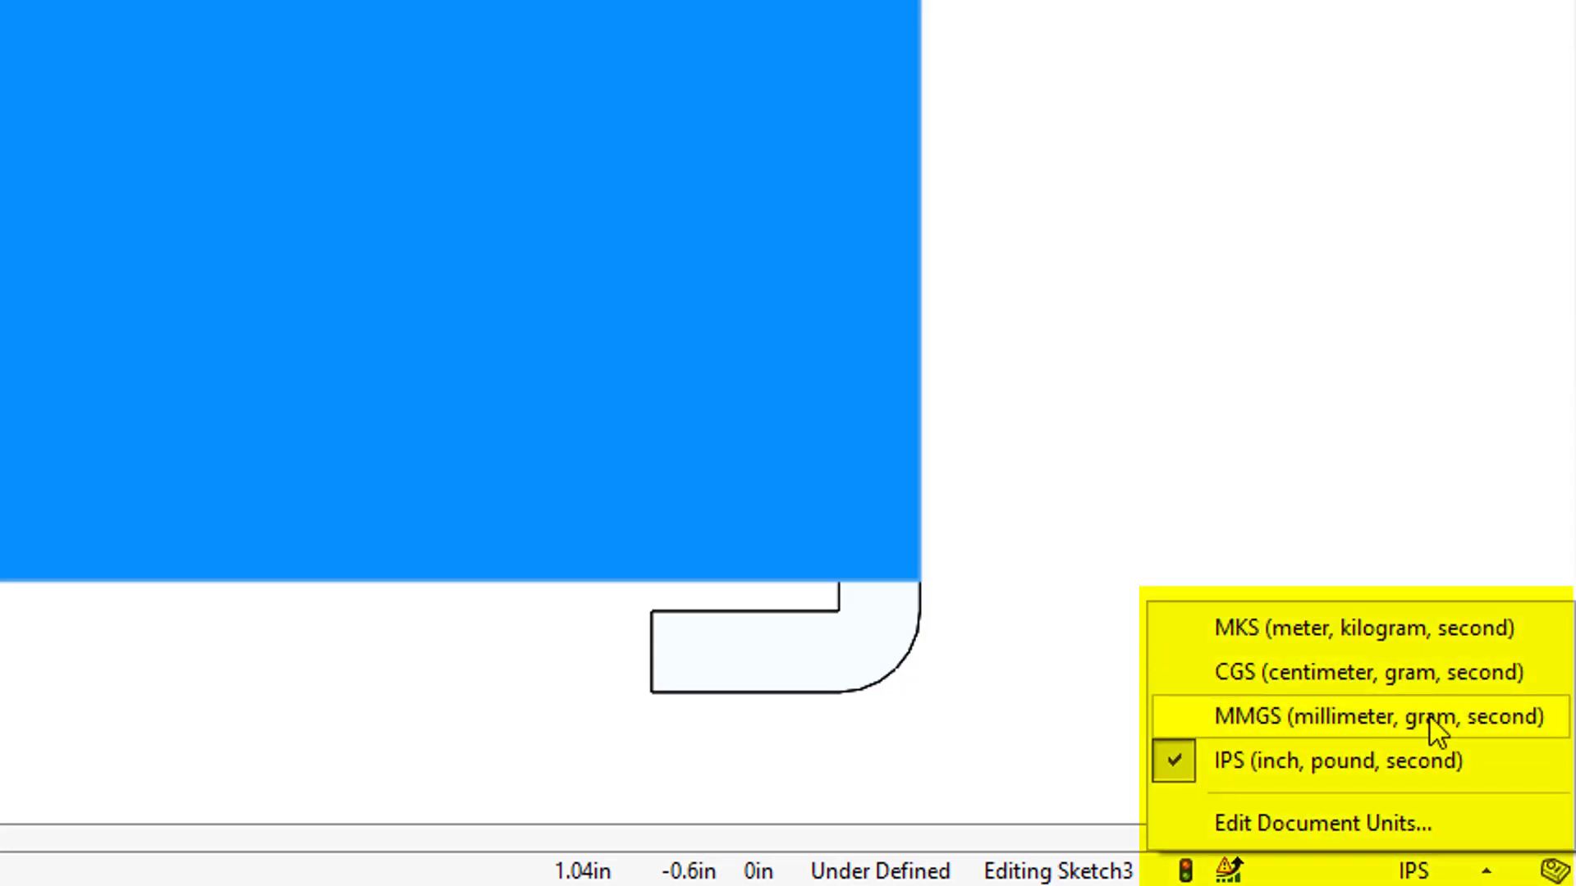
left_click(1482, 719)
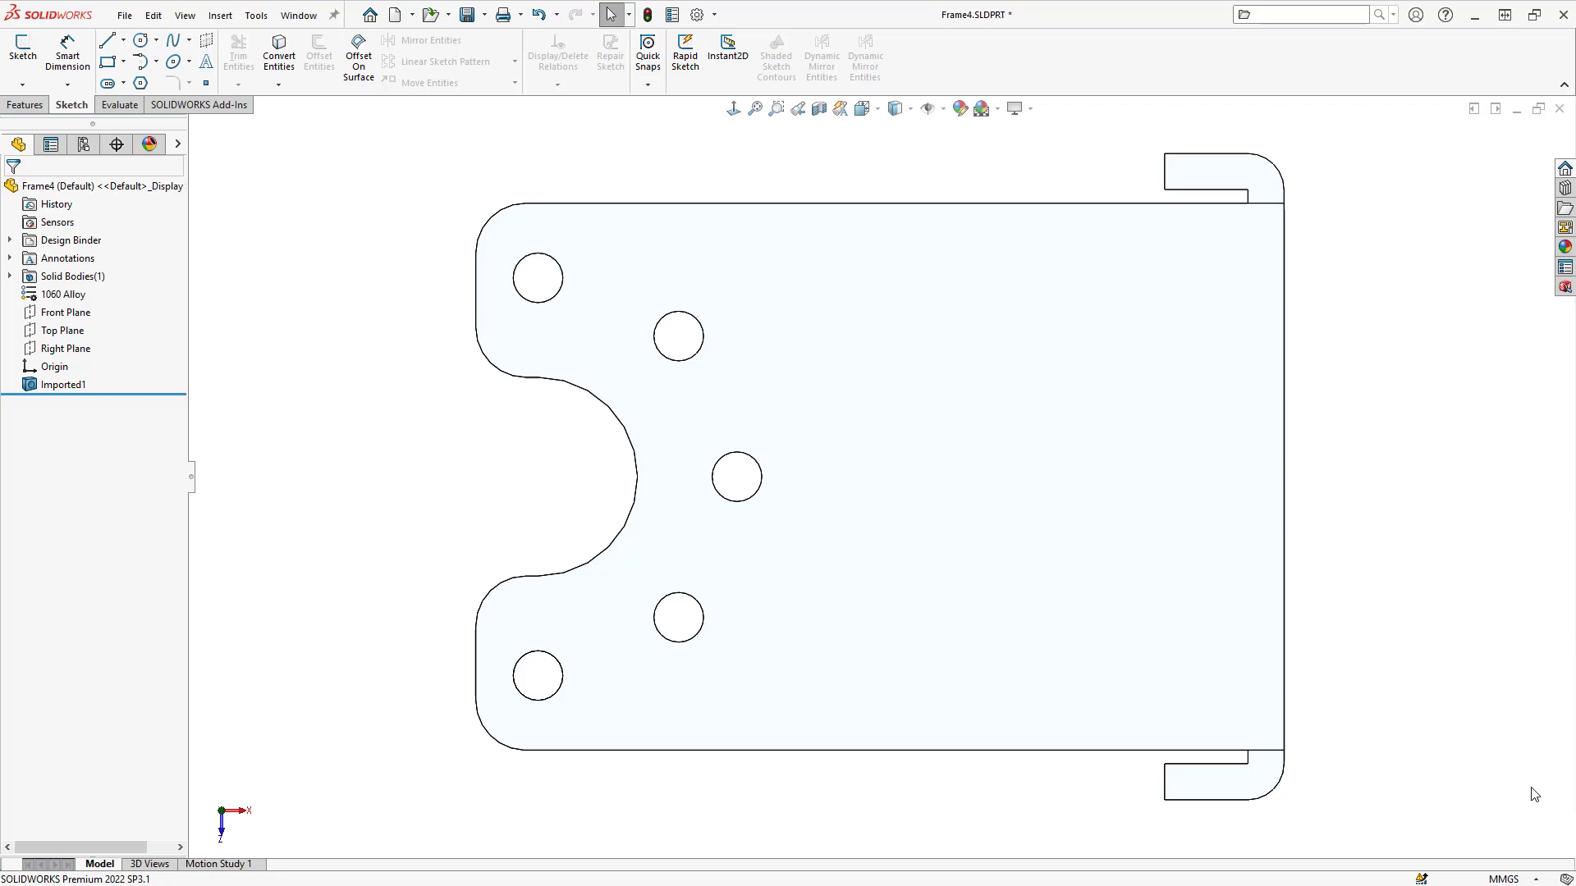
key("ctrl+7")
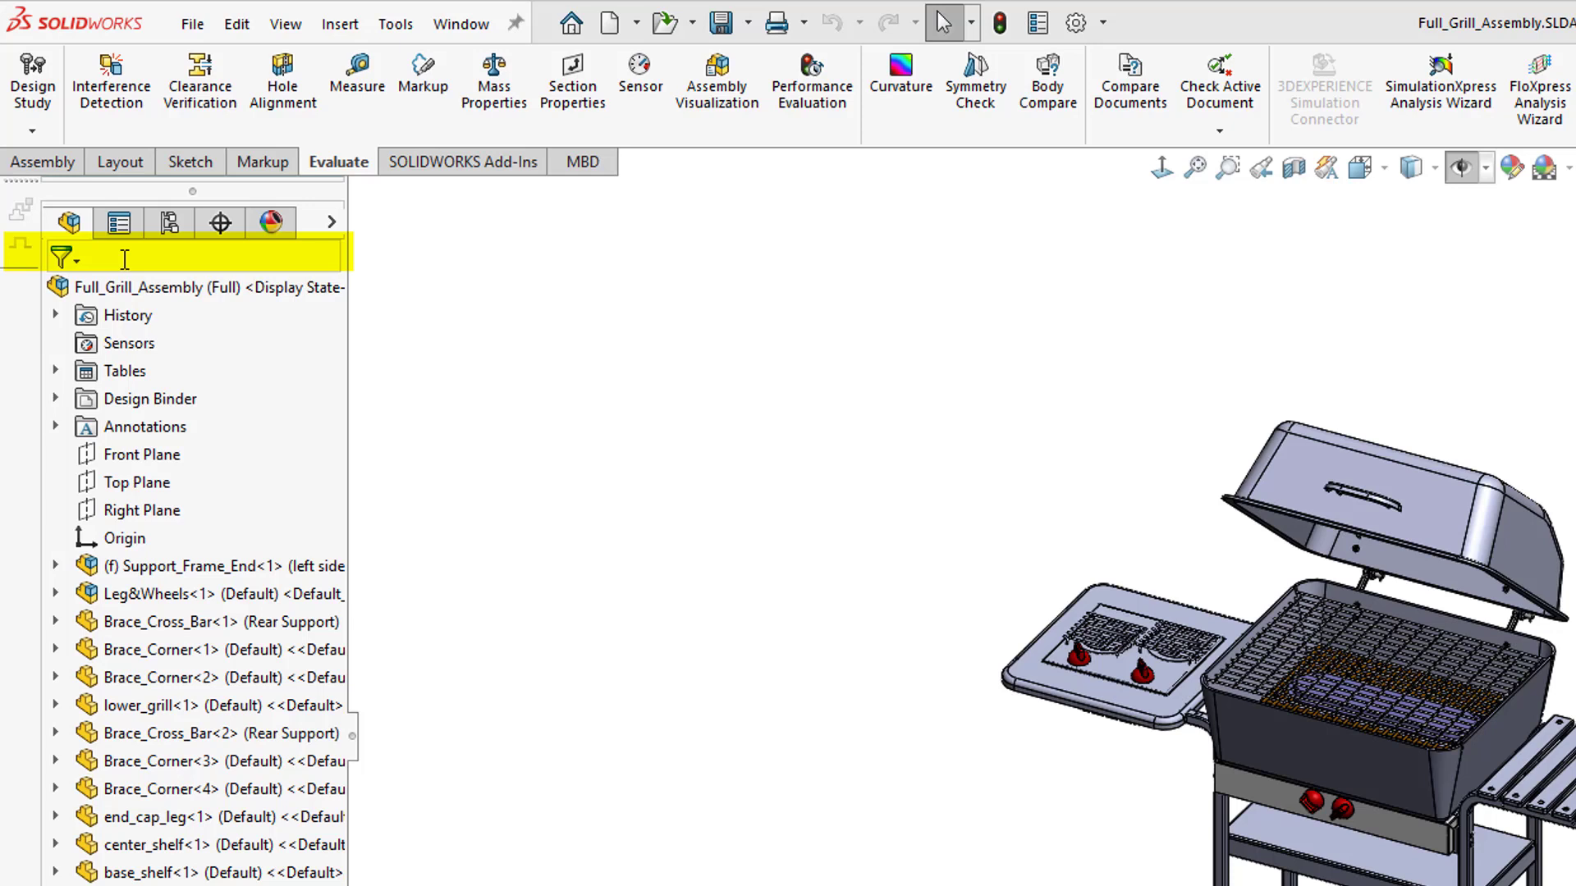
Step: Filter the FeatureManager tree by 'knob' to list only the four Lofted Control Knobs
left_click(131, 261)
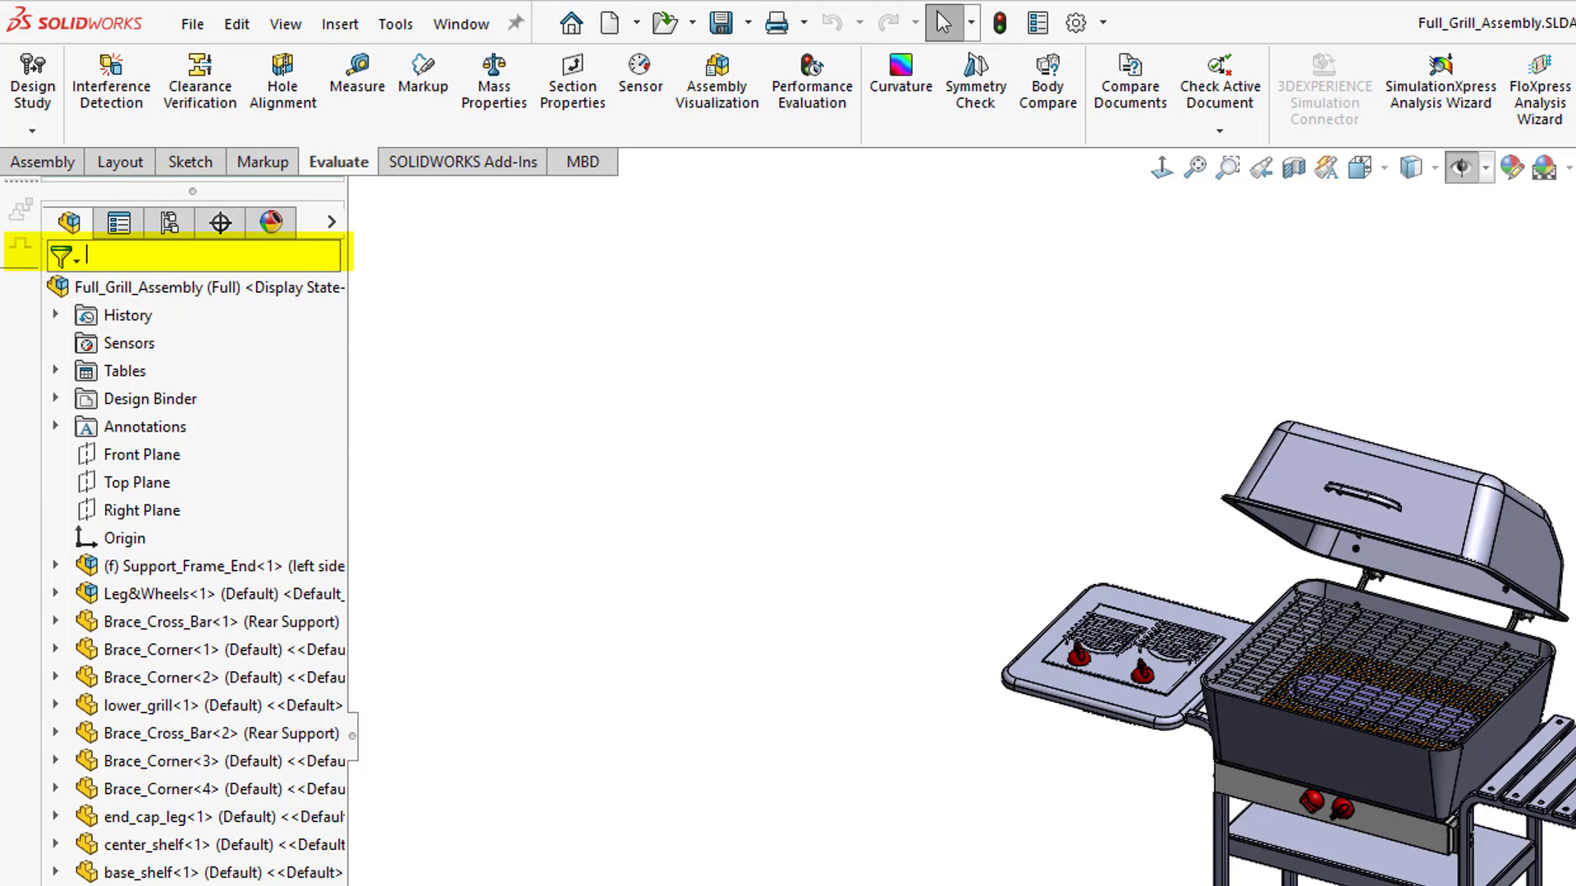
type("knob")
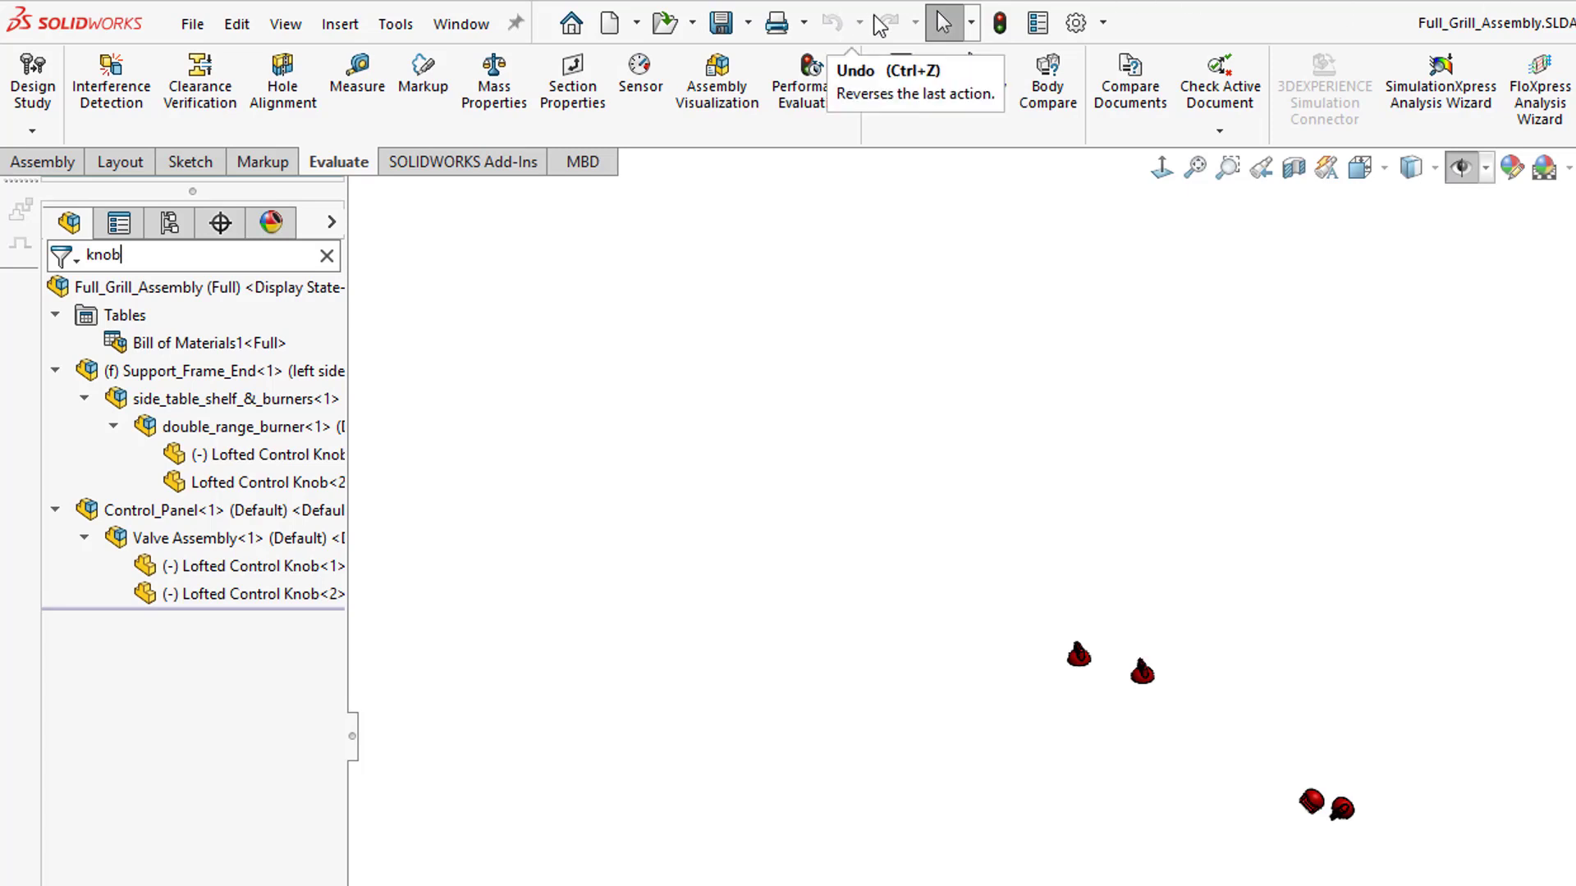
Step: Clear the filter and select the four control knobs and both wheels
left_click(327, 256)
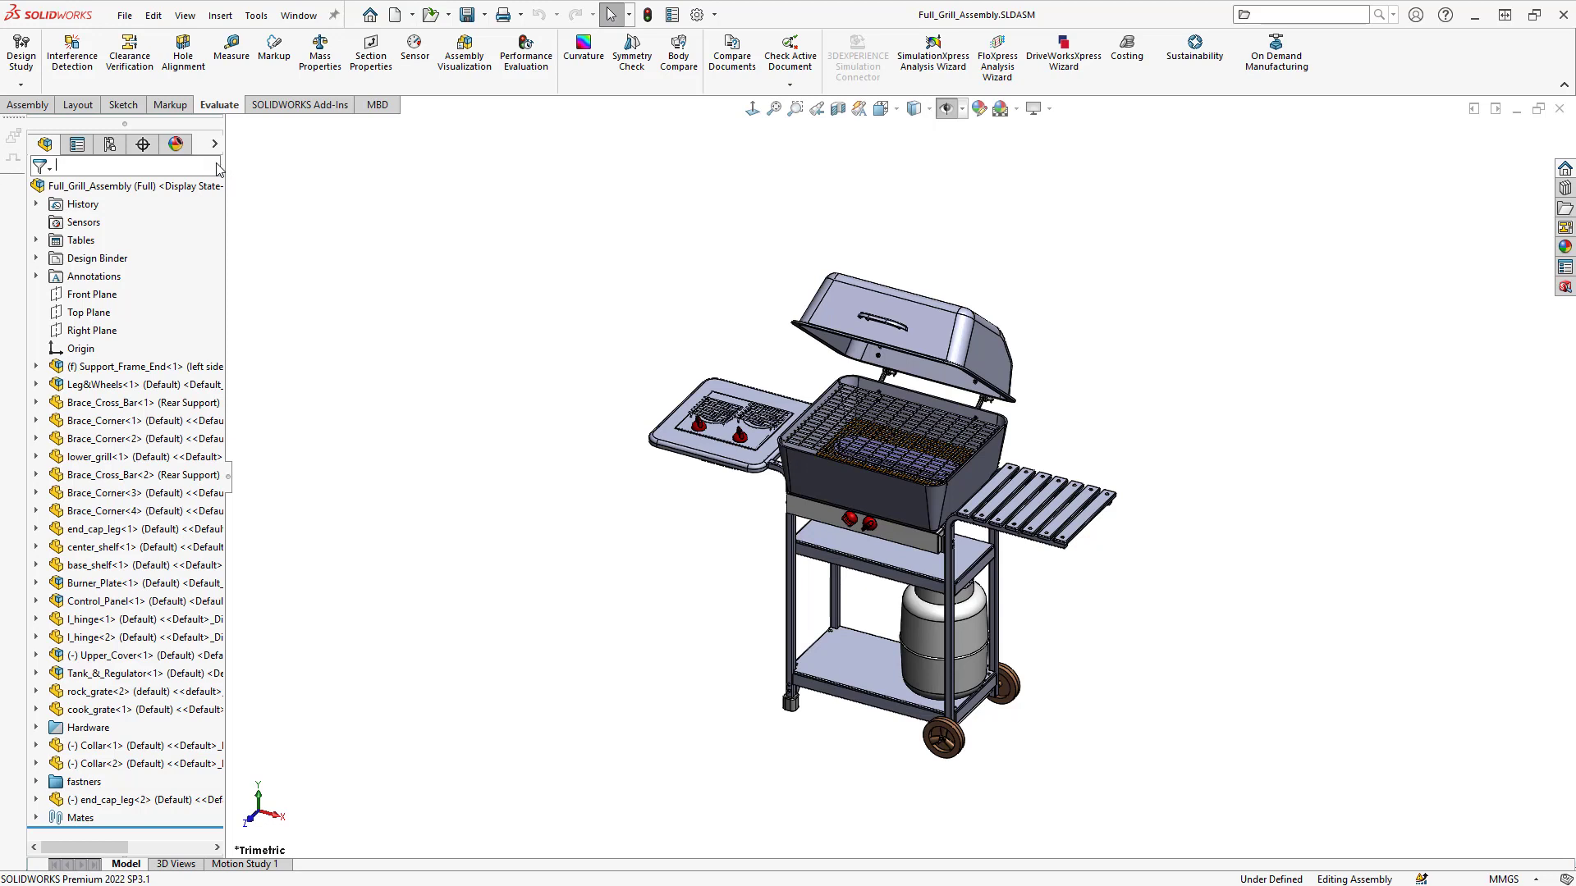
scroll(698, 430, "down", 5)
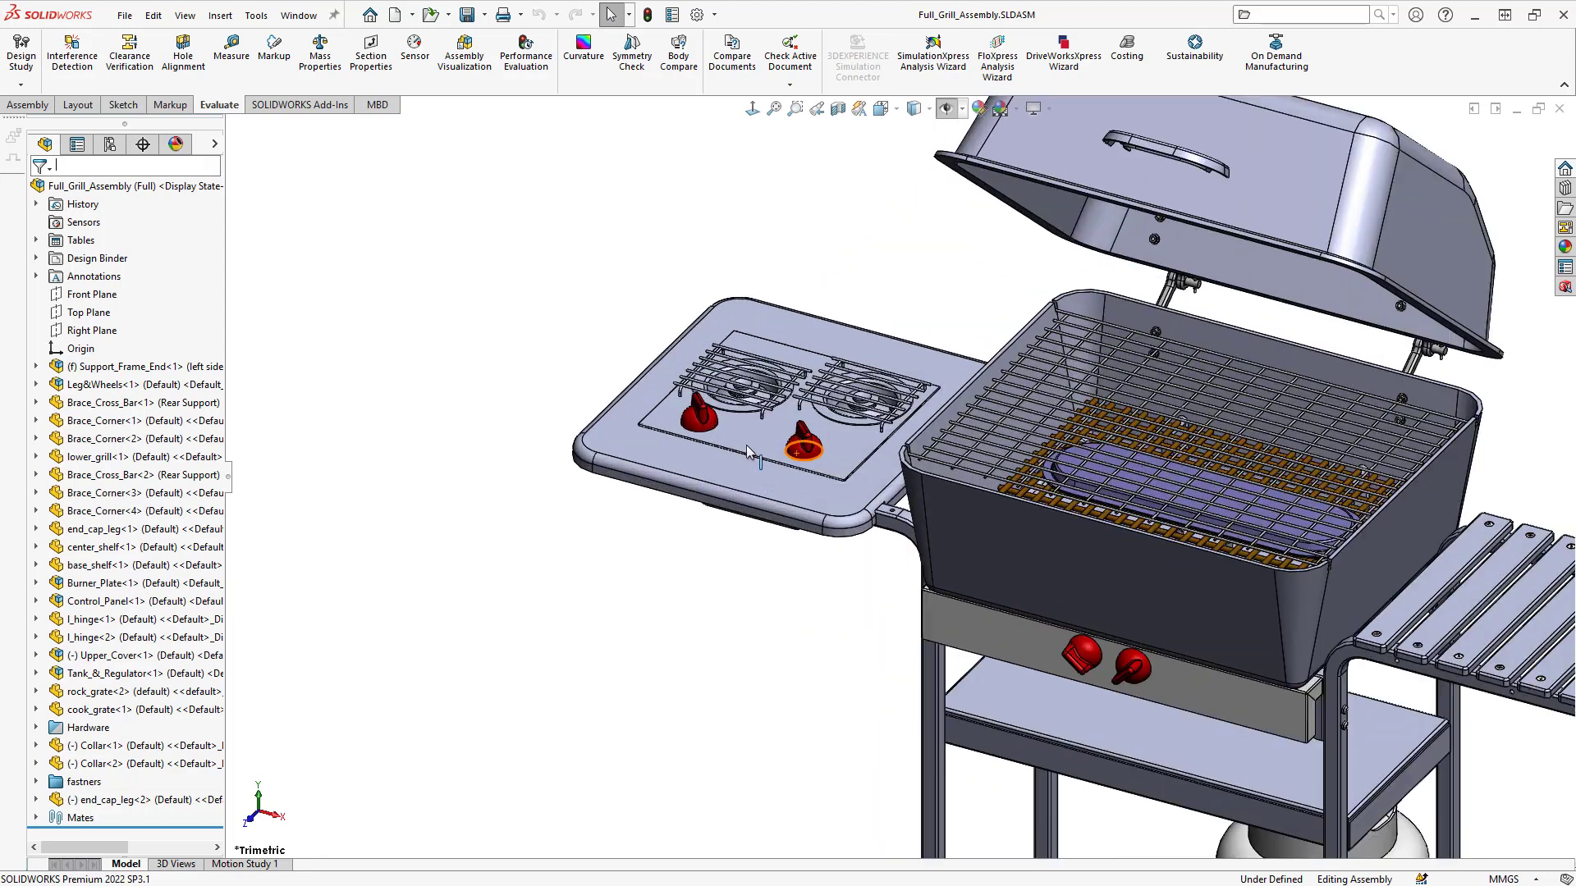
left_click(696, 430)
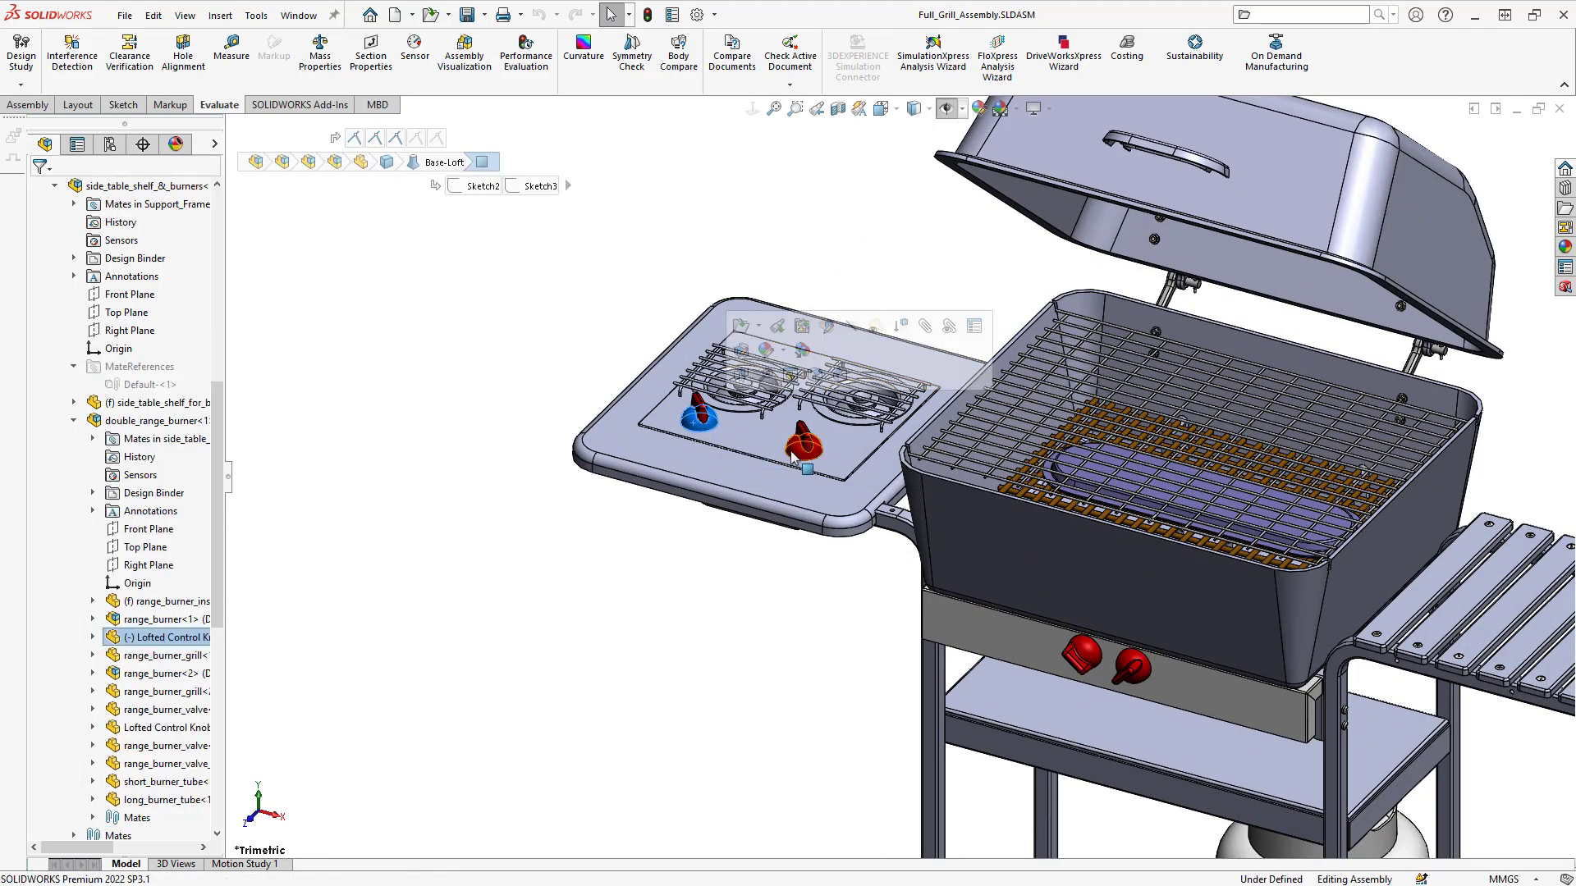
left_click(793, 458, "ctrl")
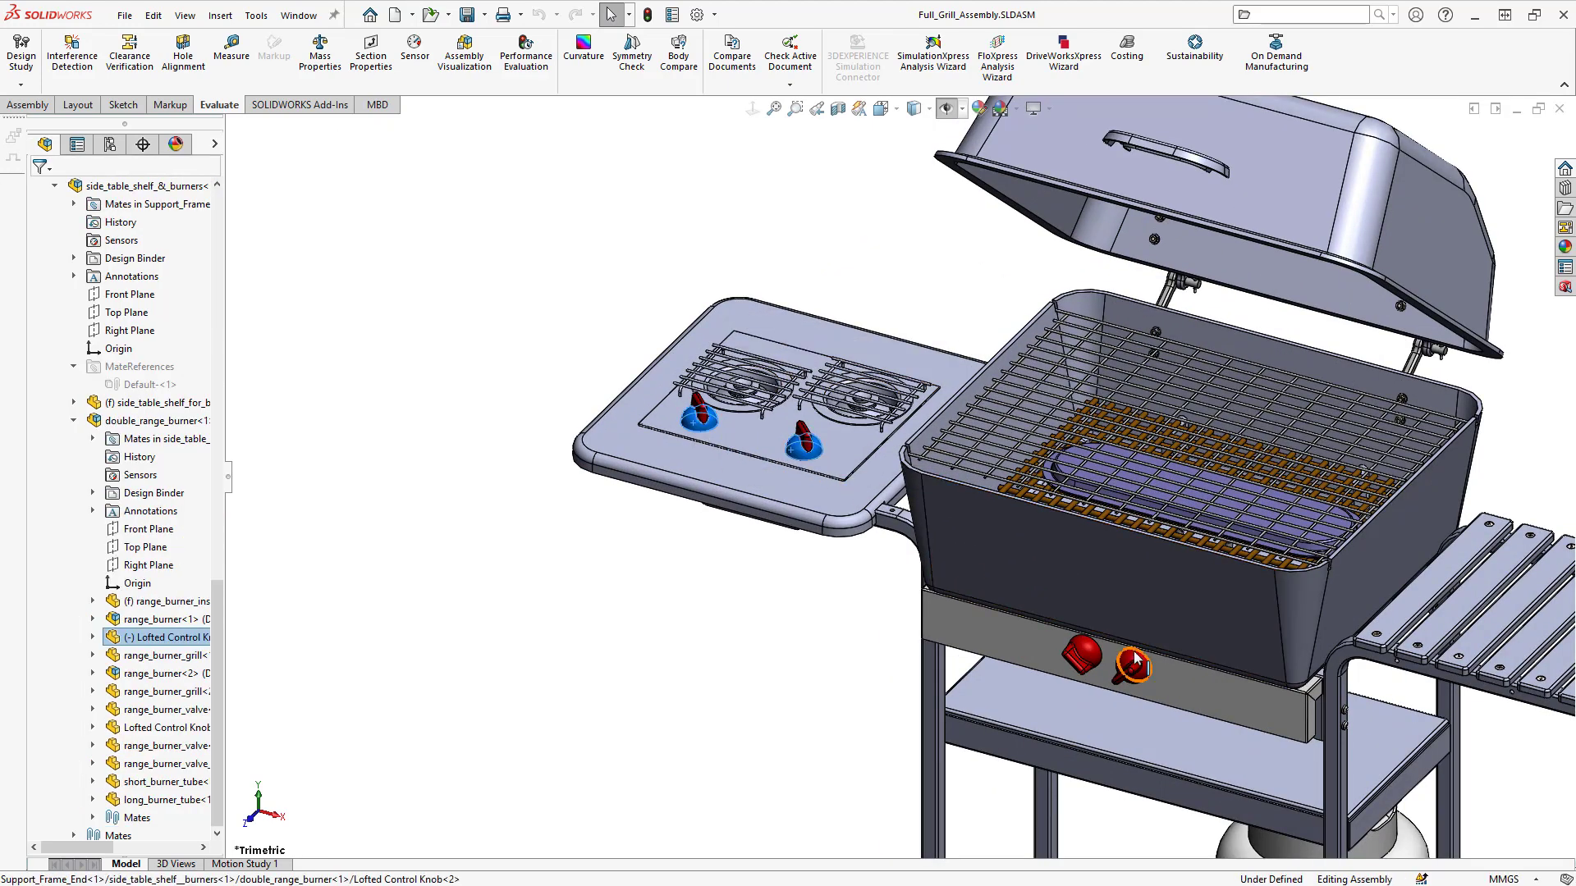
left_click(1136, 670, "ctrl")
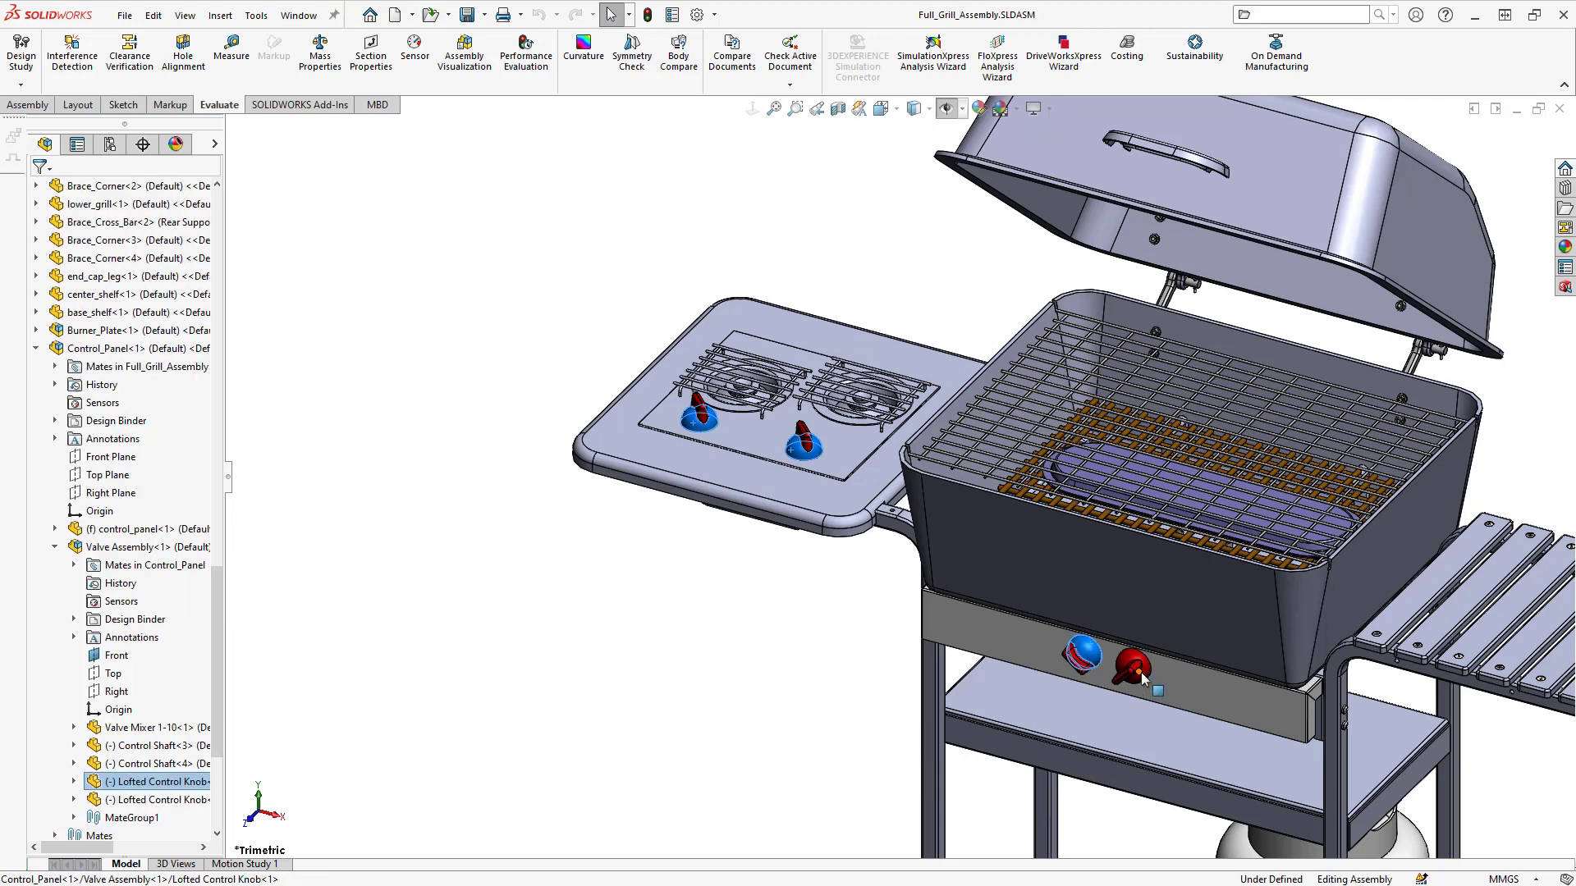
left_click(1143, 676, "ctrl")
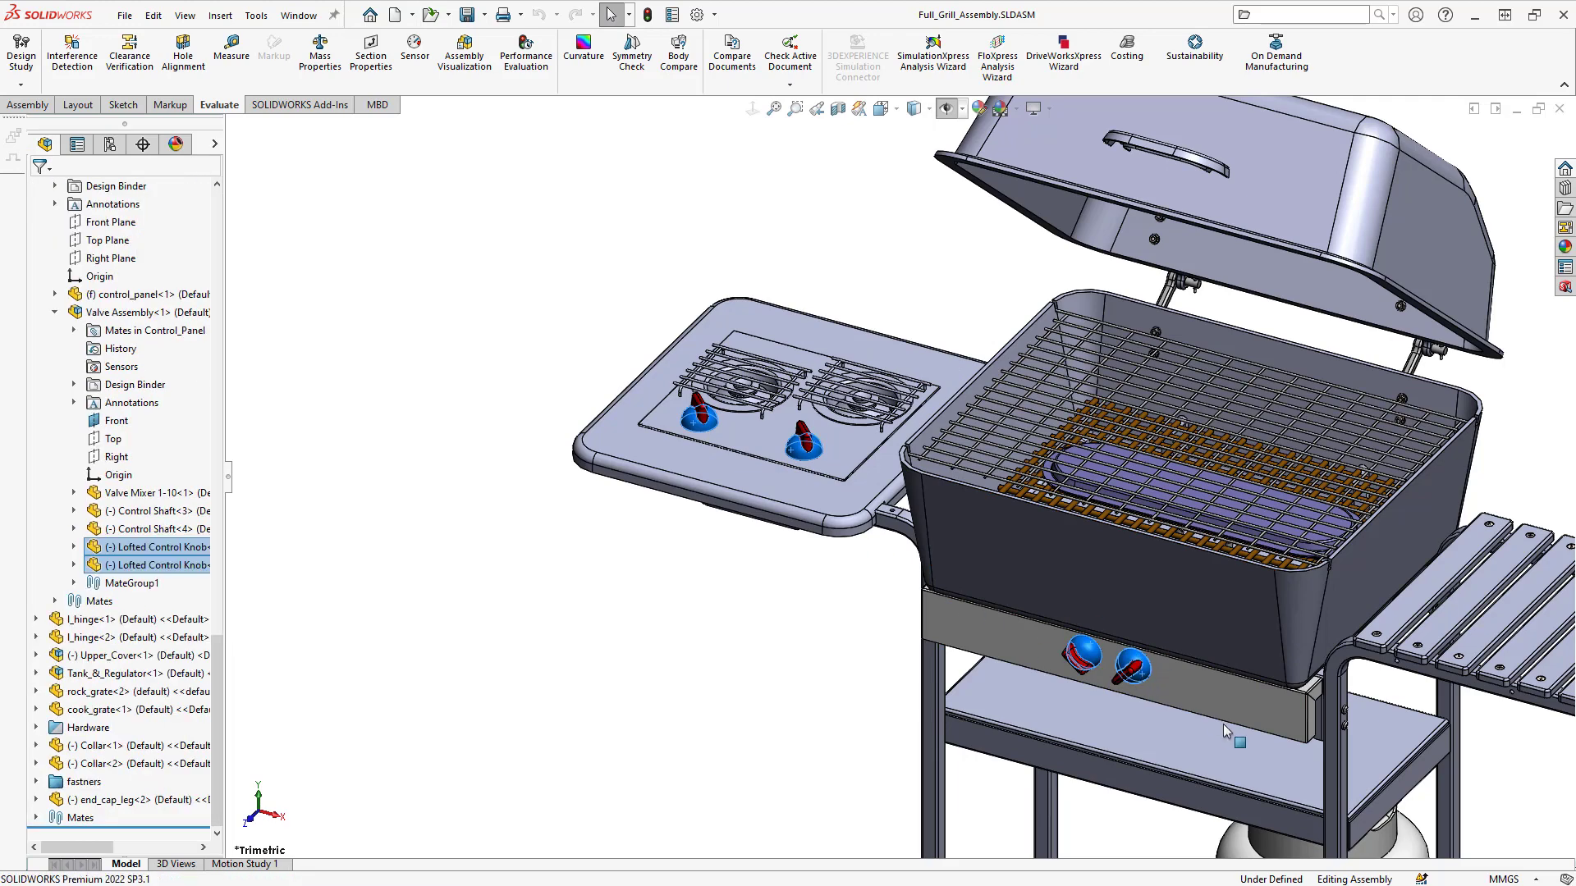
left_click(1186, 755)
scroll(1187, 755, "up", 3)
scroll(1049, 710, "down", 6)
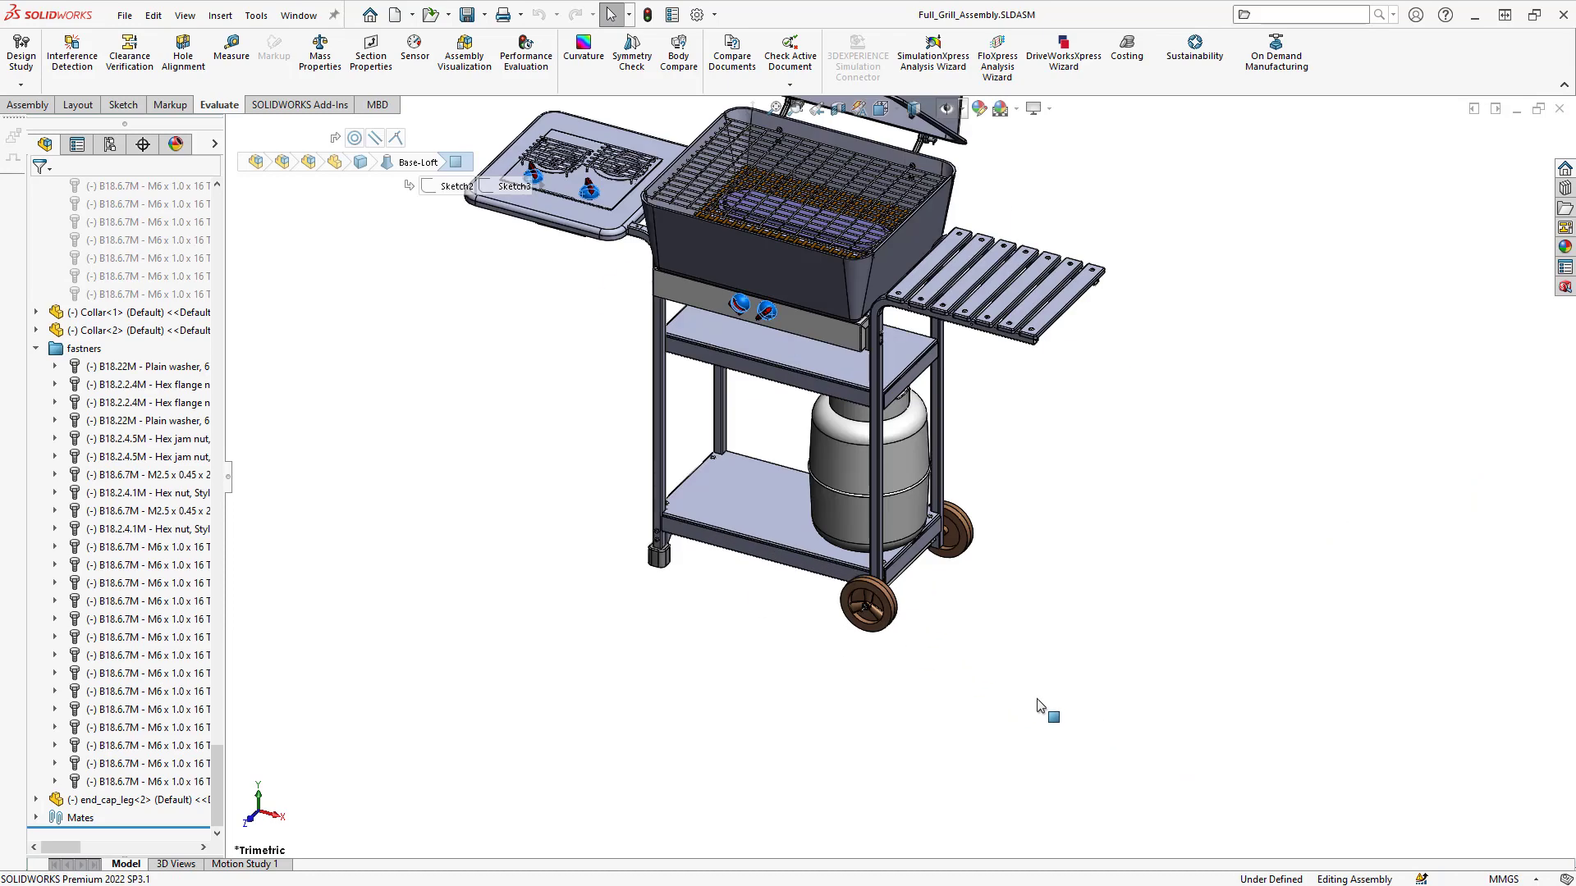
left_click(880, 581, "ctrl")
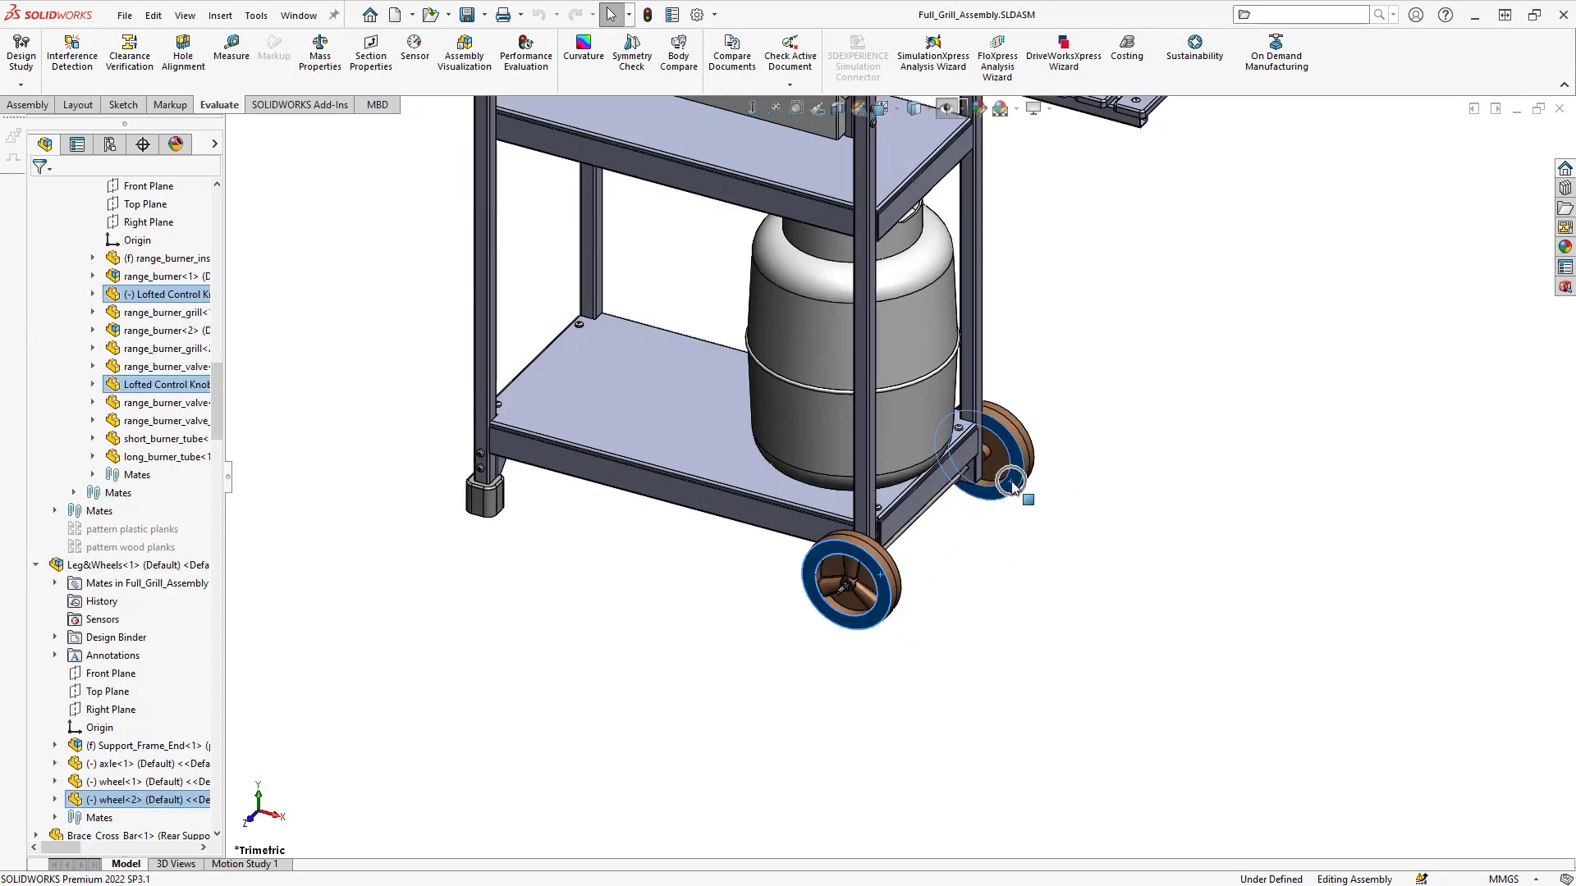
left_click(1014, 490, "ctrl")
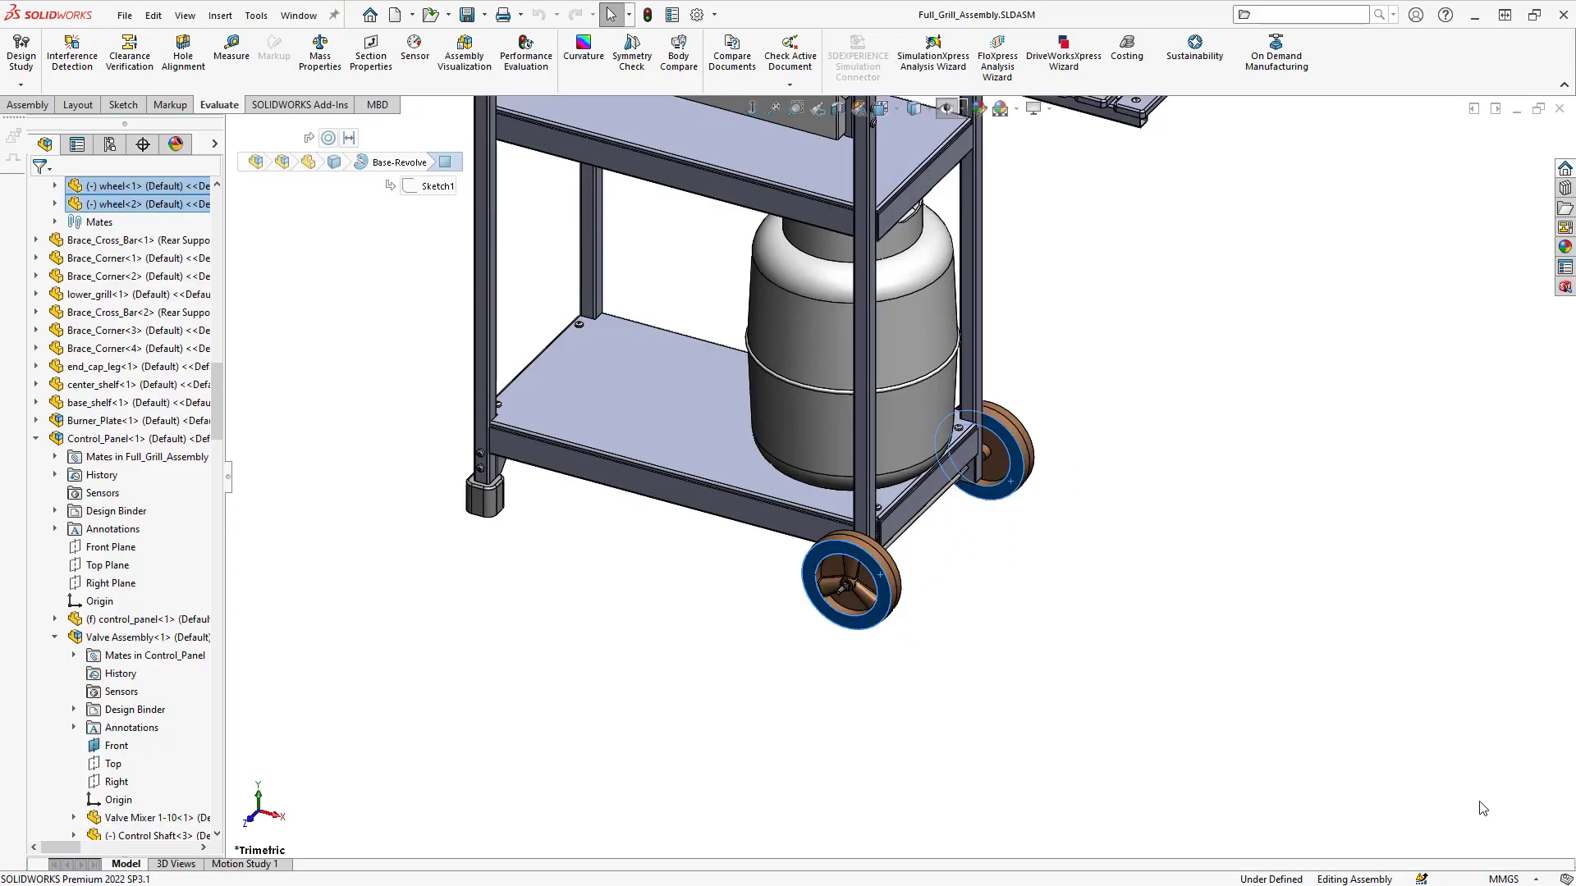
Step: Add the tag 'plastic' to the selected knobs and wheels
left_click(1565, 878)
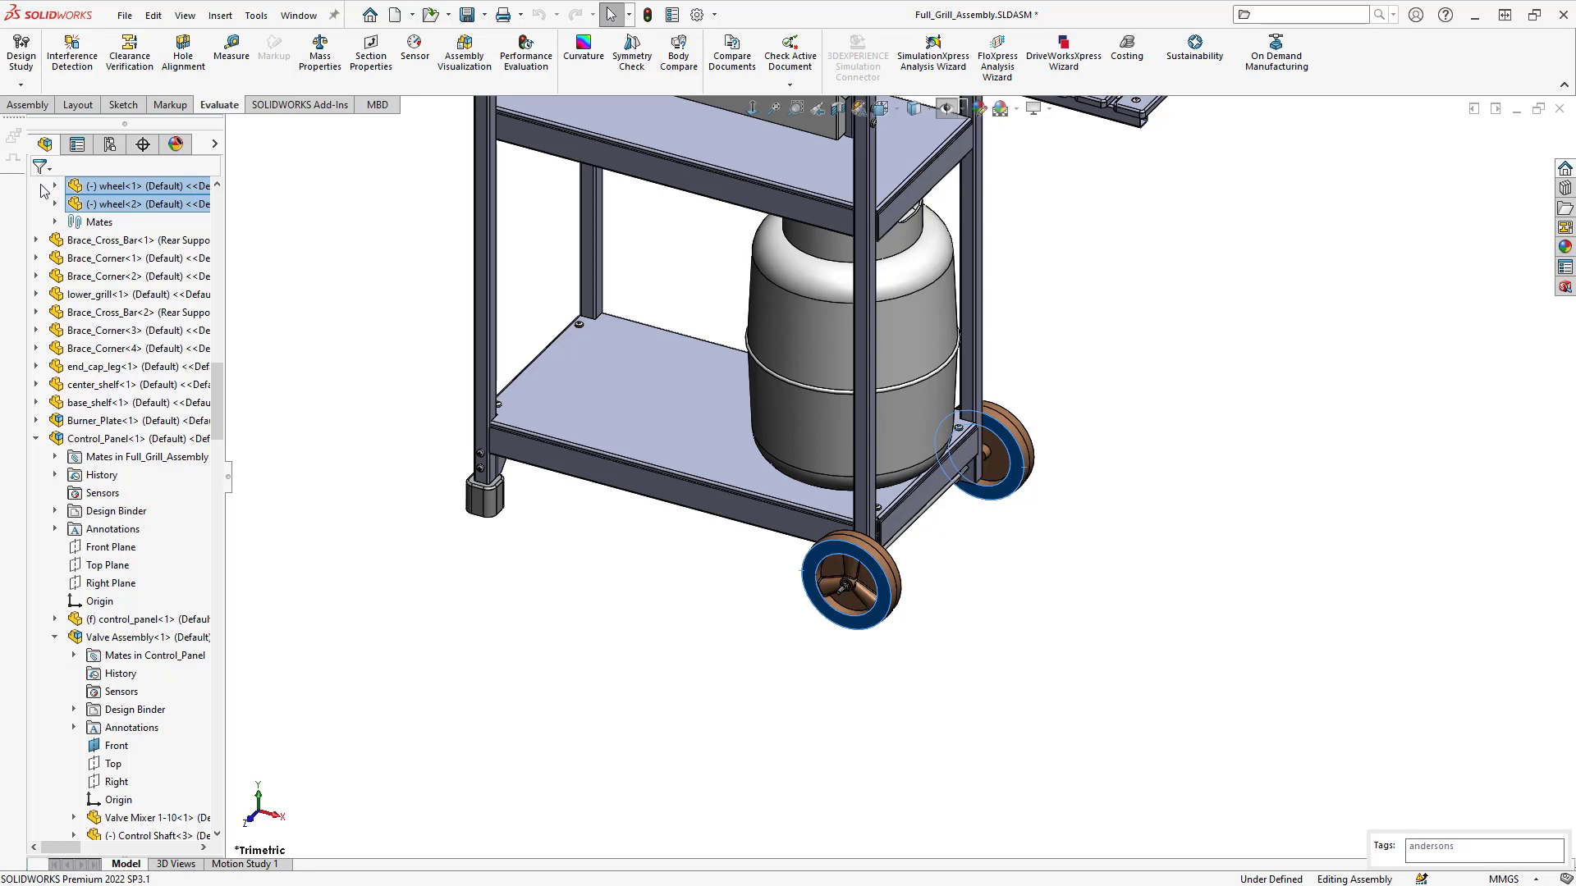
type(";")
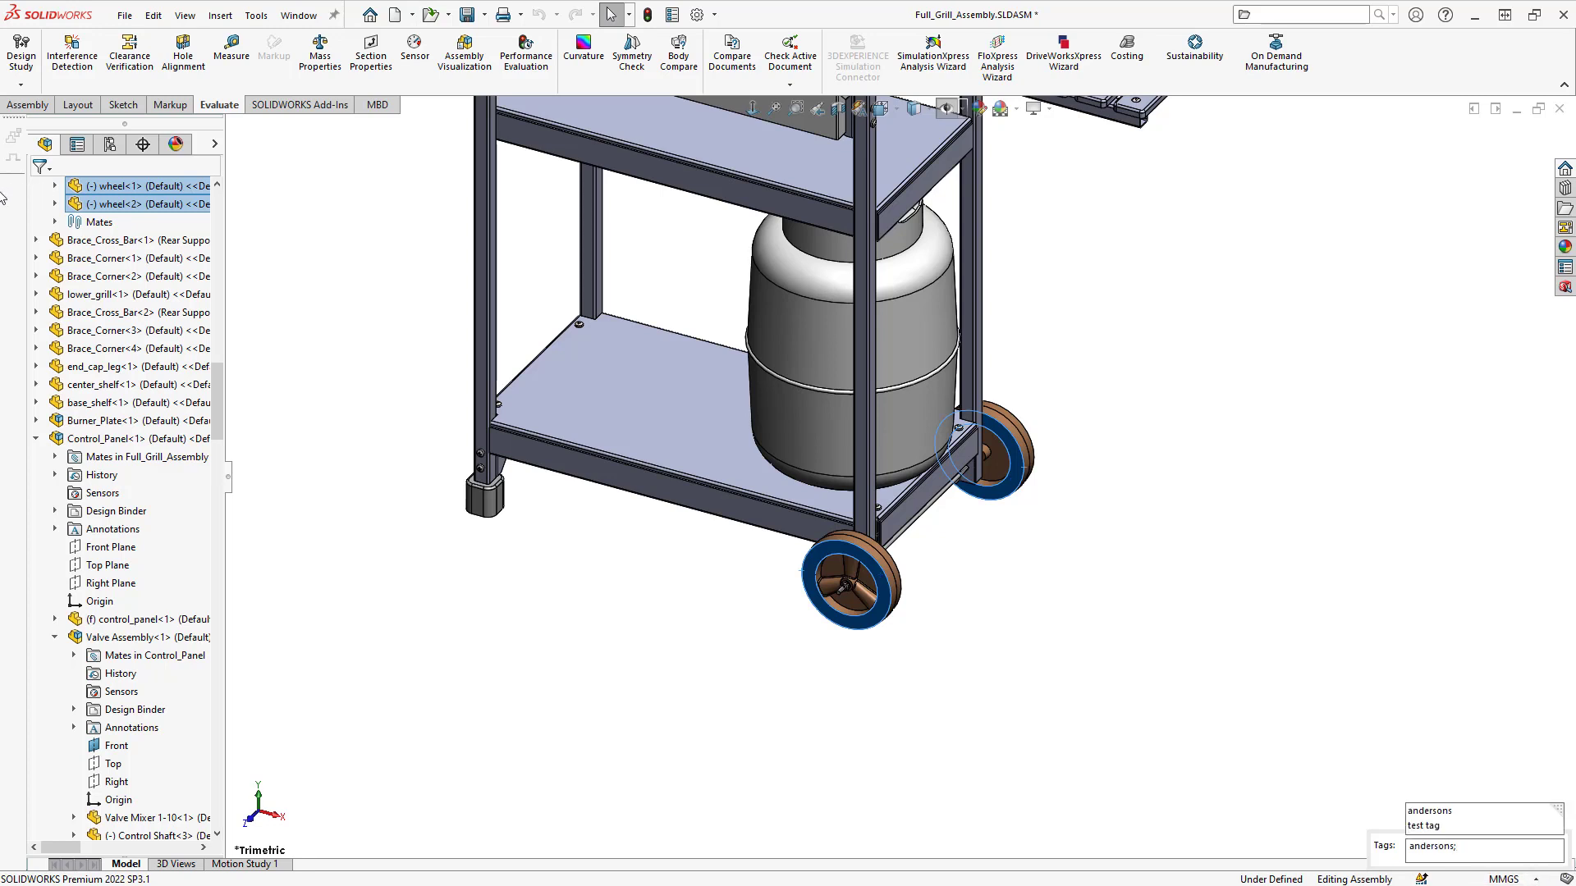
type("plastic;")
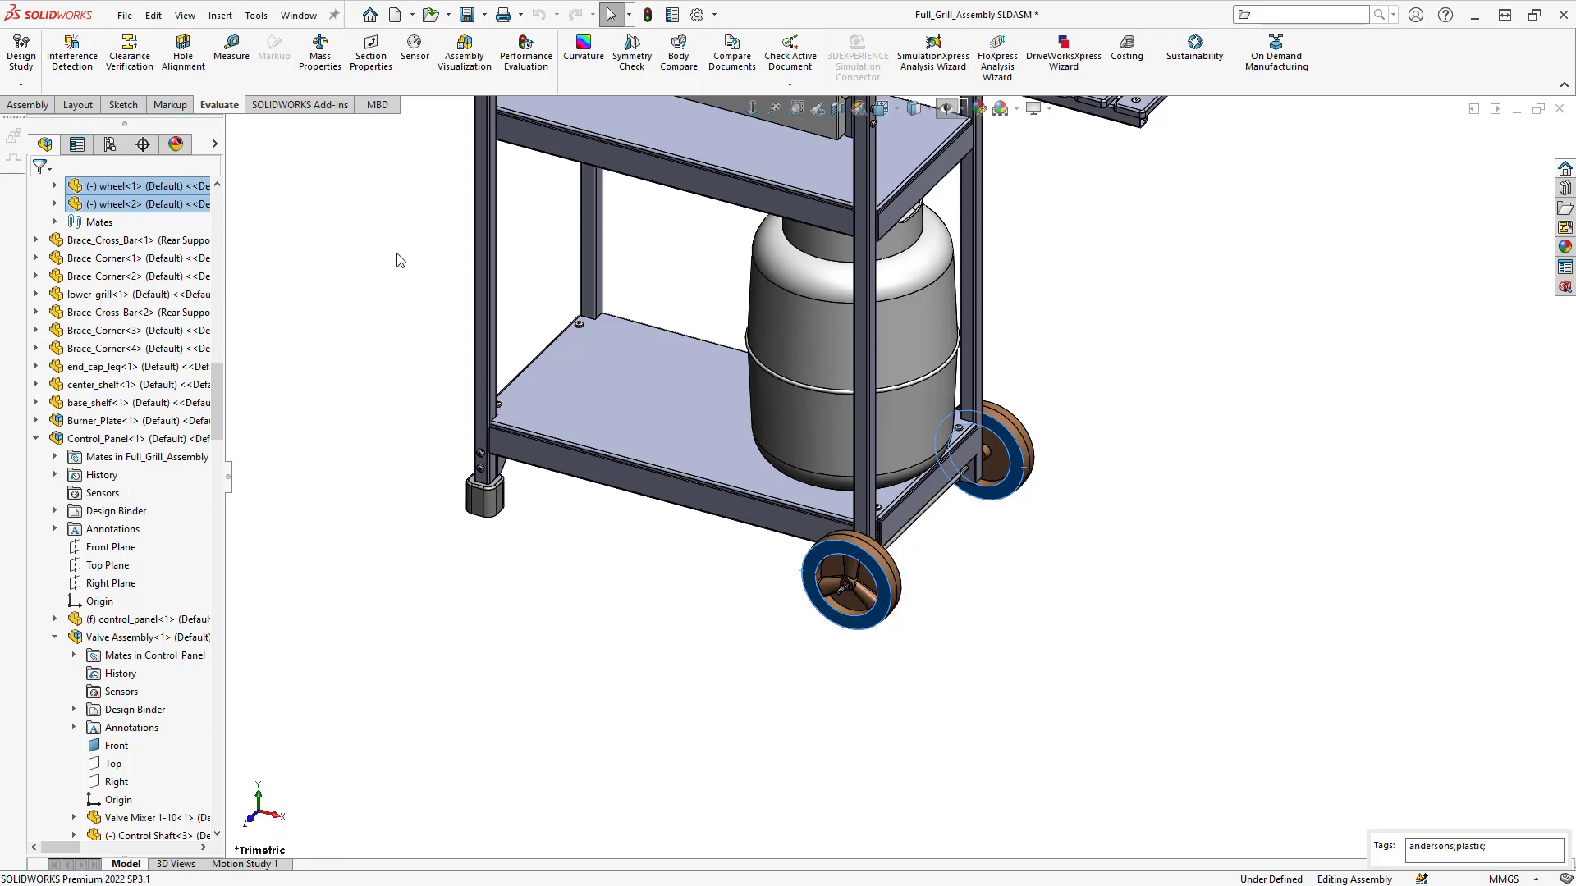
key("BackSpace")
Step: Deselect, filter the component tree by 'plastic', then zoom to fit the whole grill
left_click(1180, 707)
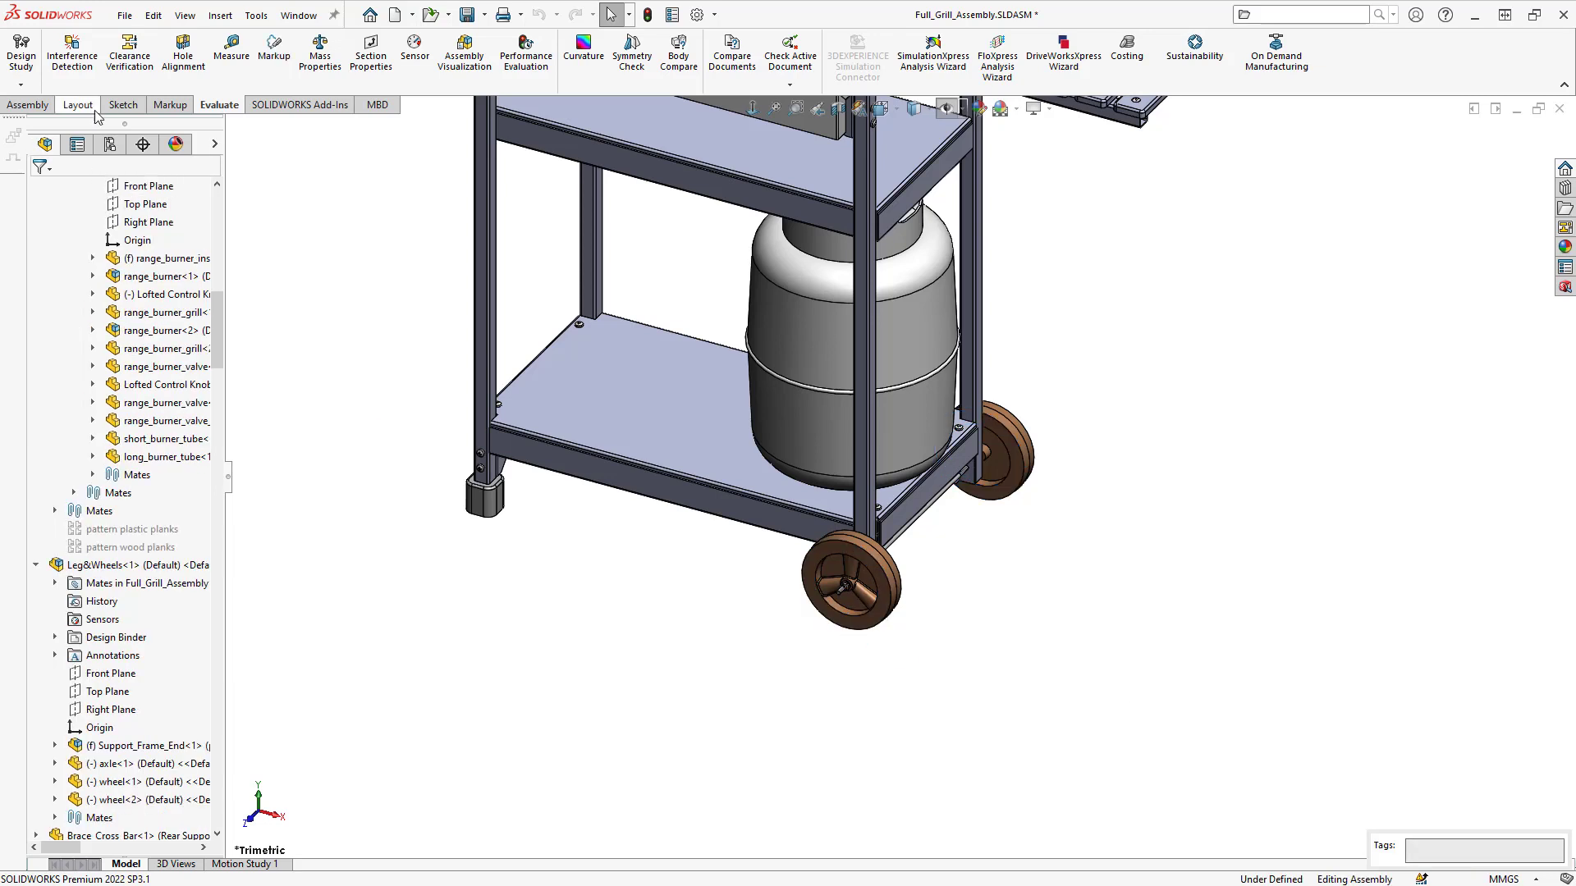
left_click(94, 162)
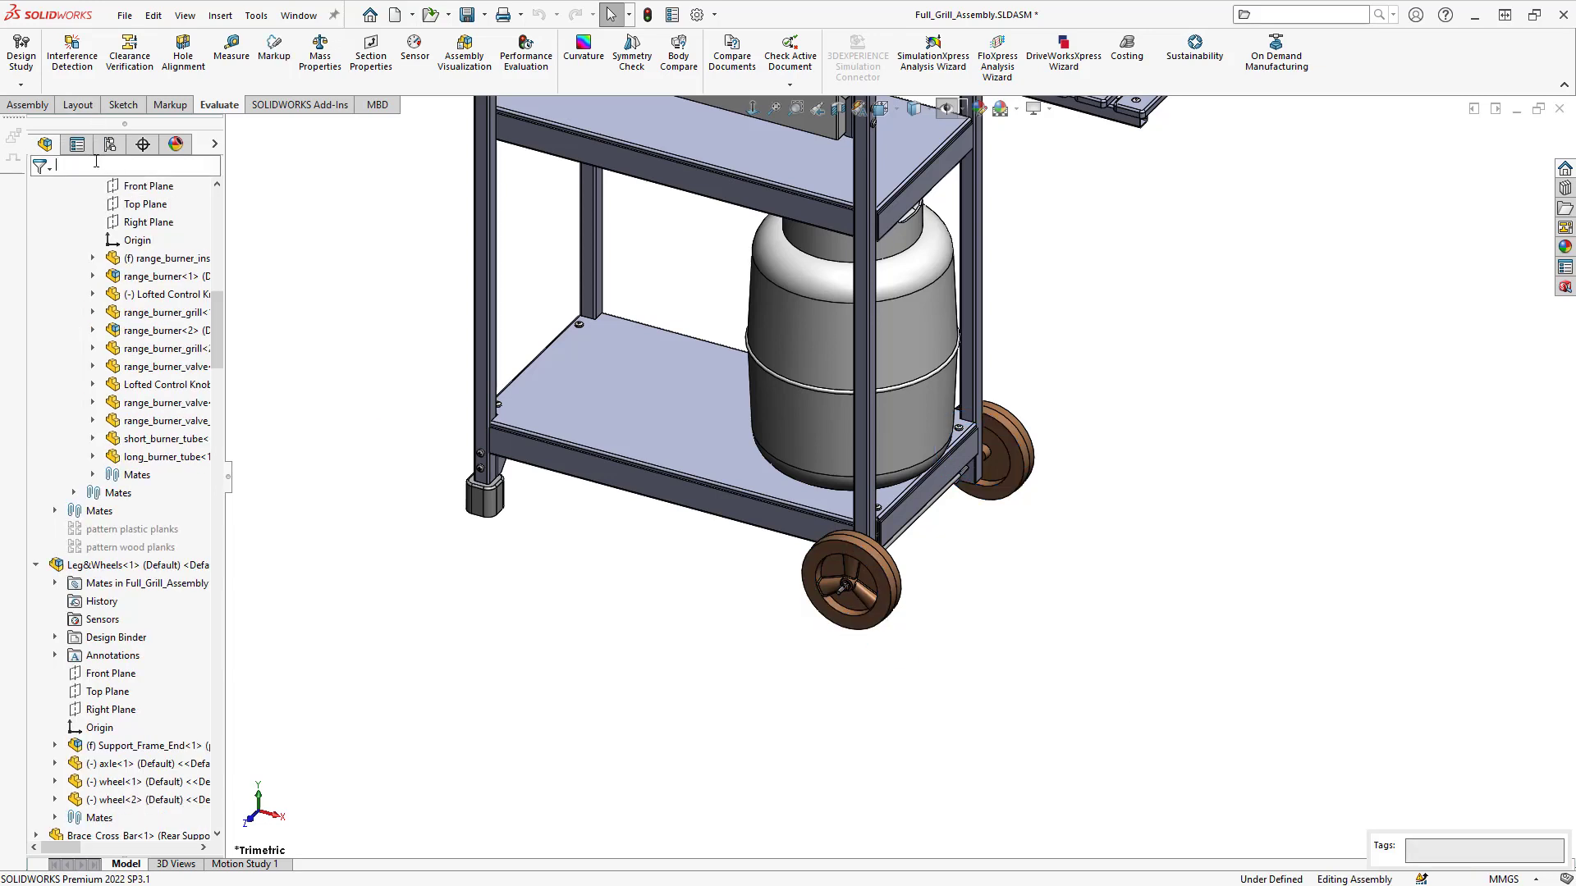
type("plastic")
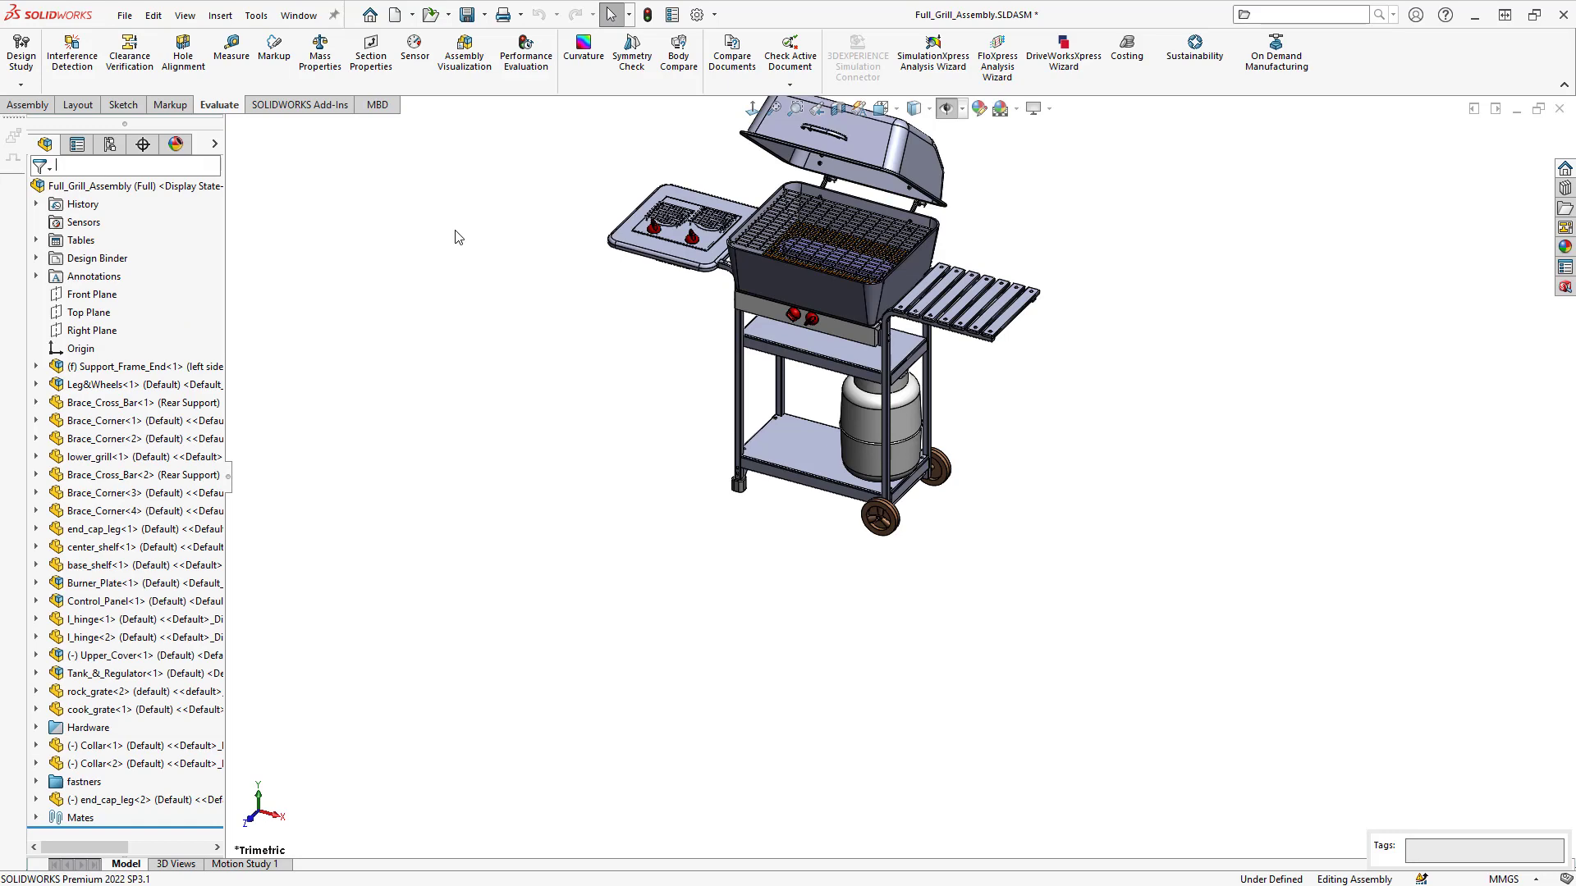
key("f")
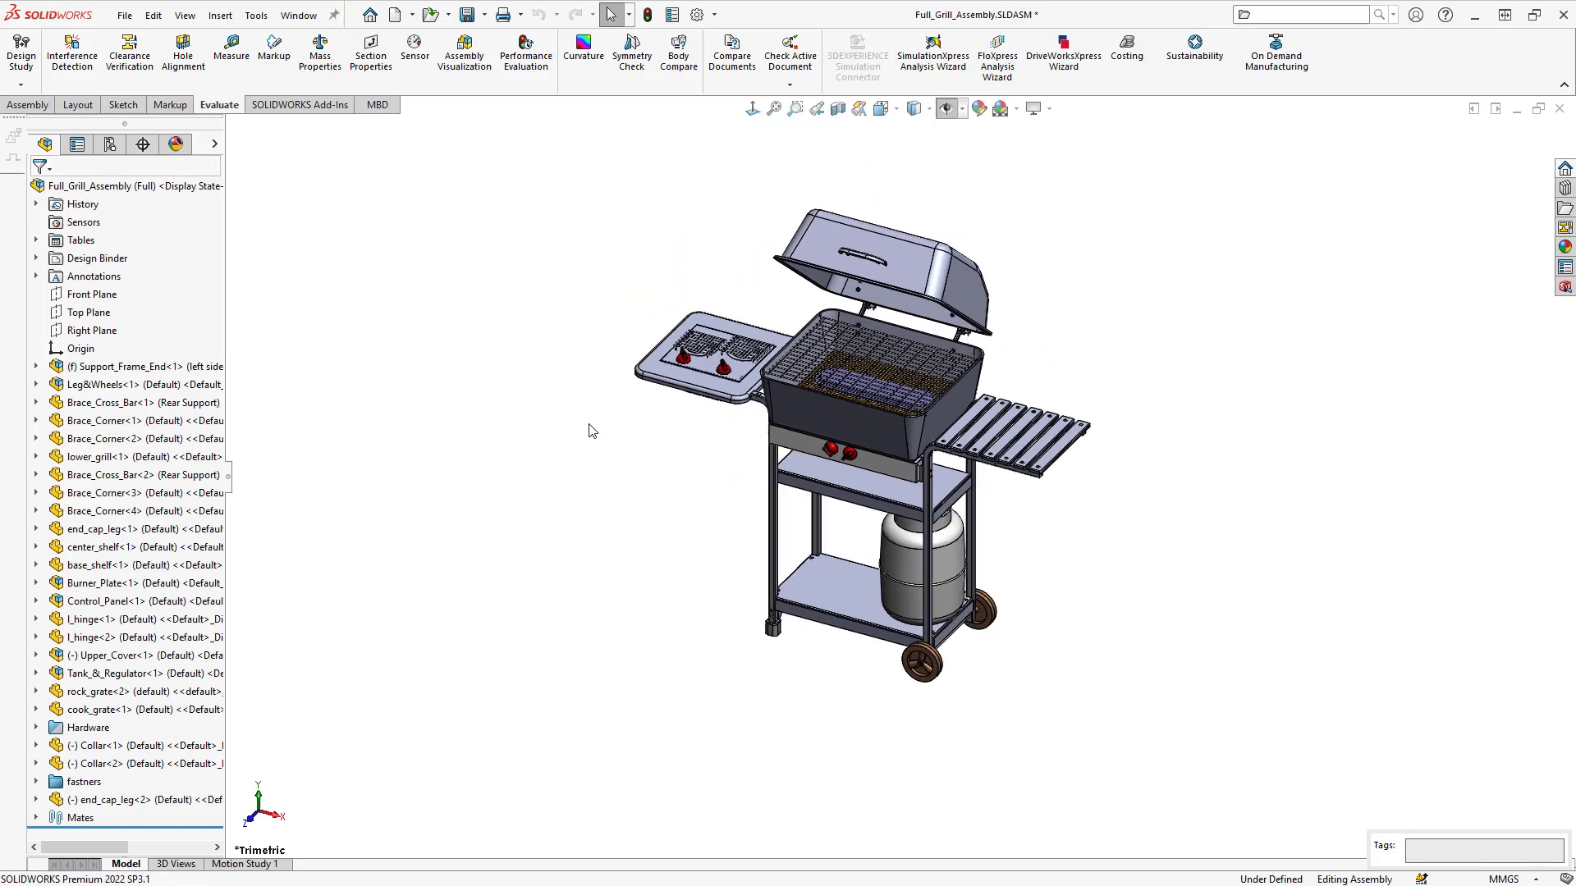